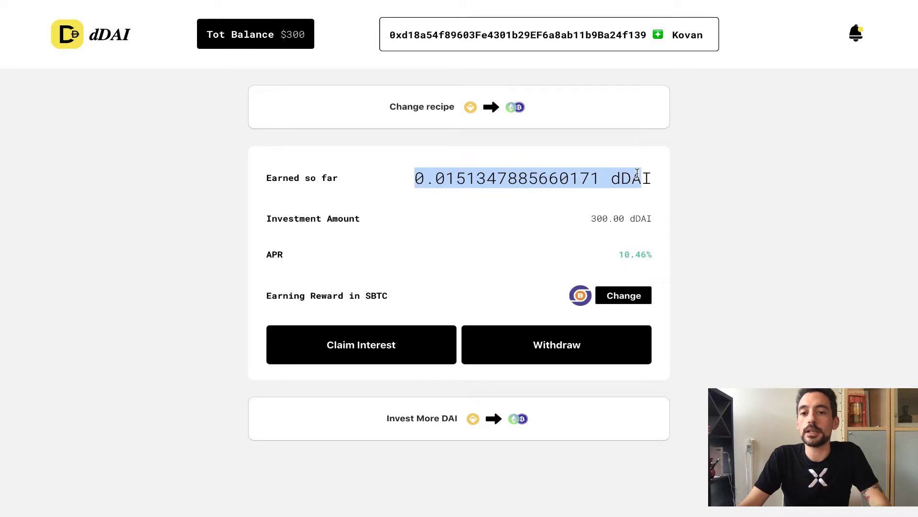
Review the investment overview, checking the amount earned so far and the token in which rewards are paid.
click(735, 184)
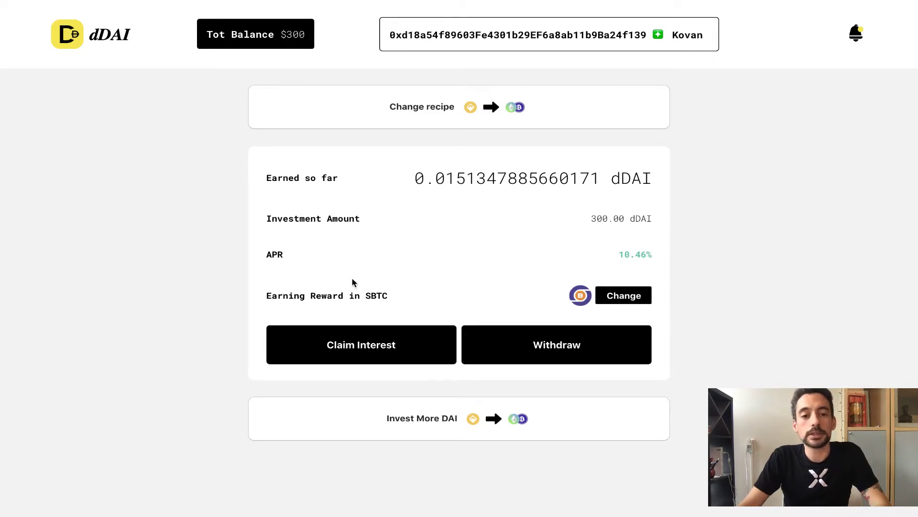
drag(365, 296, 389, 300)
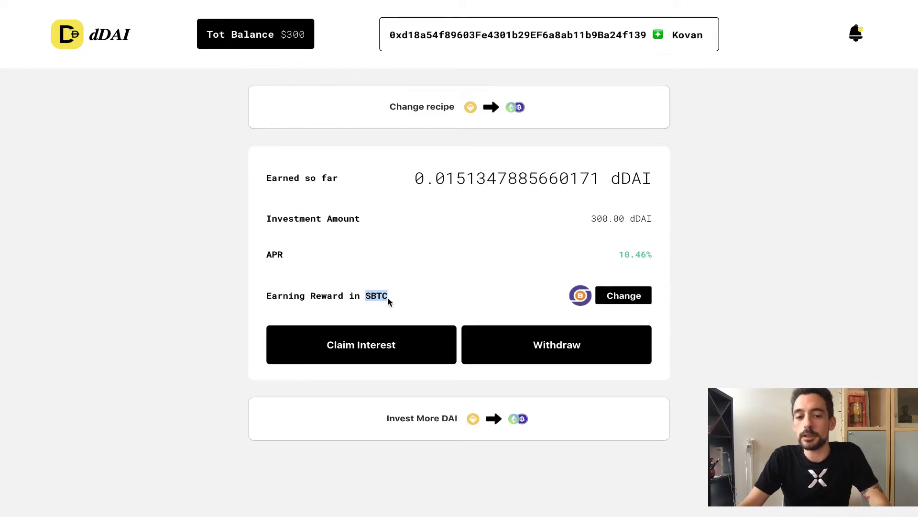
click(769, 215)
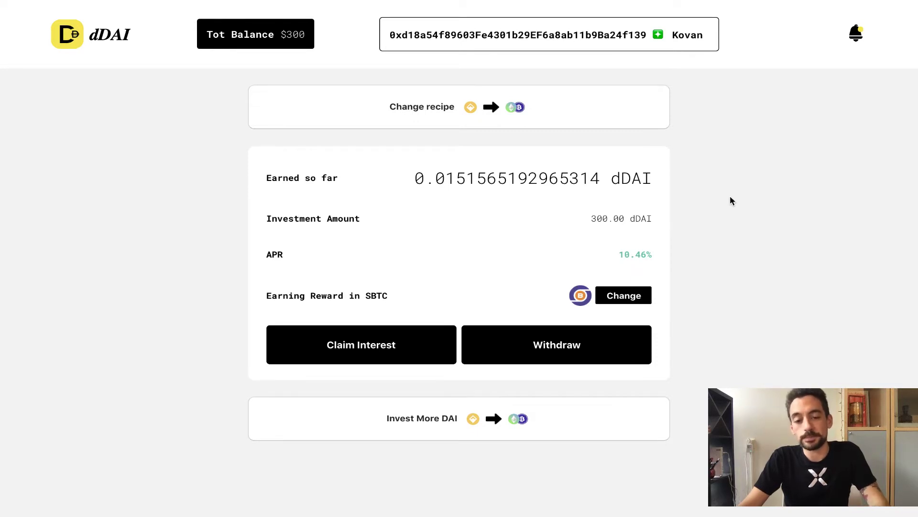
Invest more DAI by depositing an amount of 1000 and approving the transaction in the wallet.
click(426, 422)
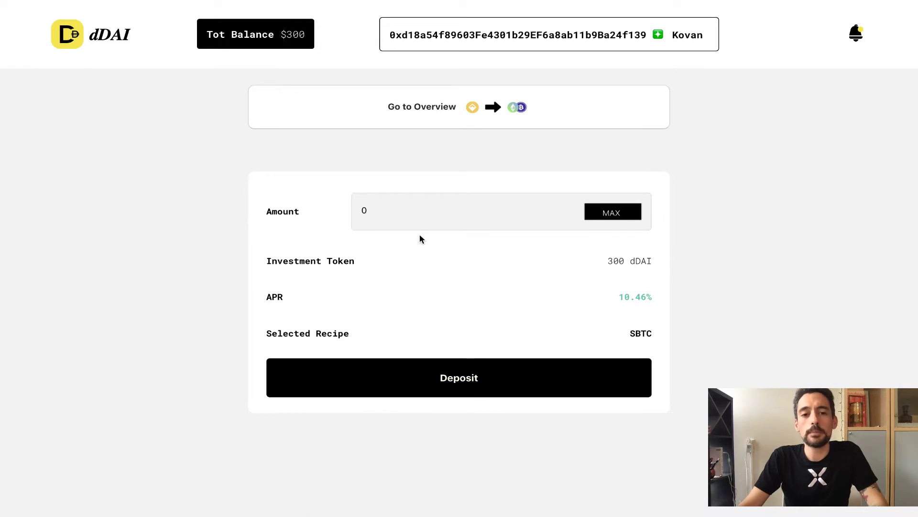
click(417, 216)
text(4161)
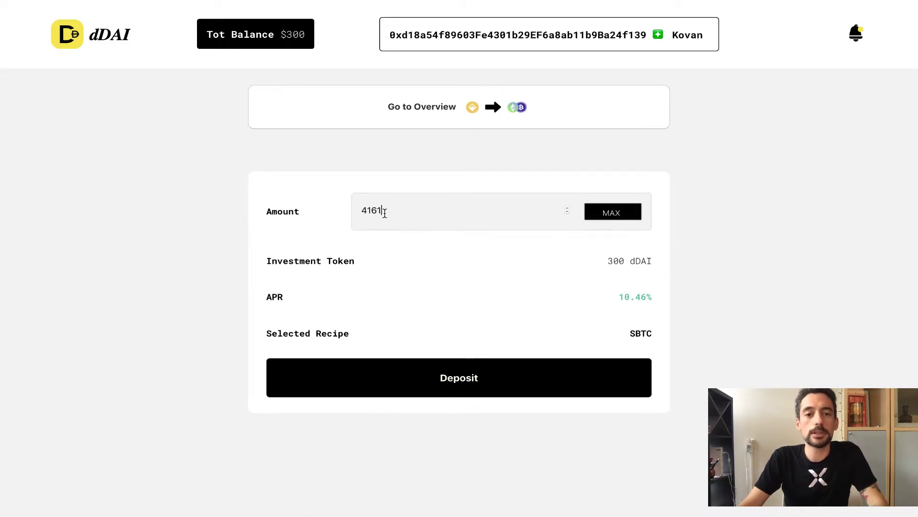
key(BackSpace)
key(BackSpace)
key(BackSpace)
key(BackSpace)
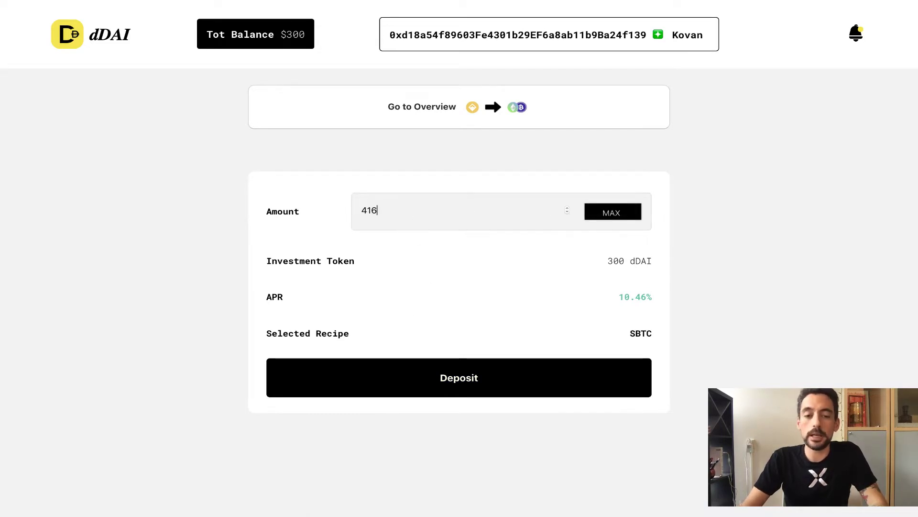
text(1000)
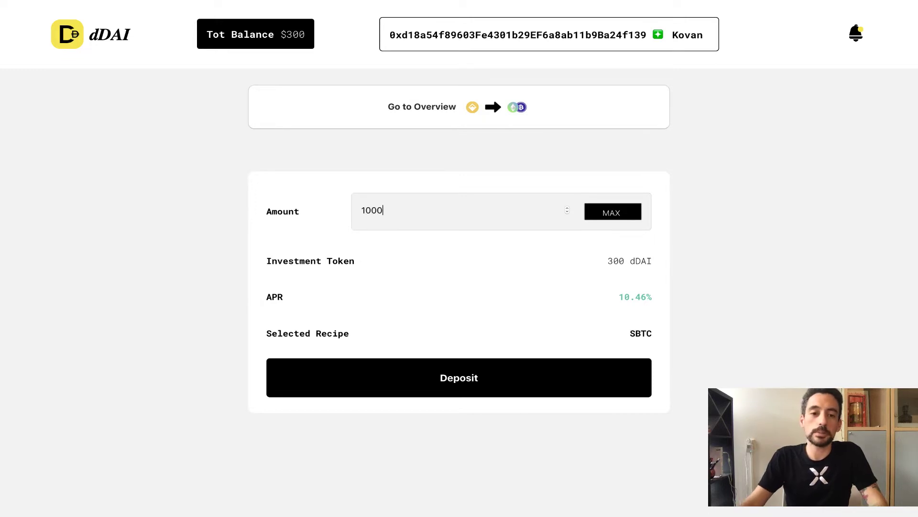
click(494, 381)
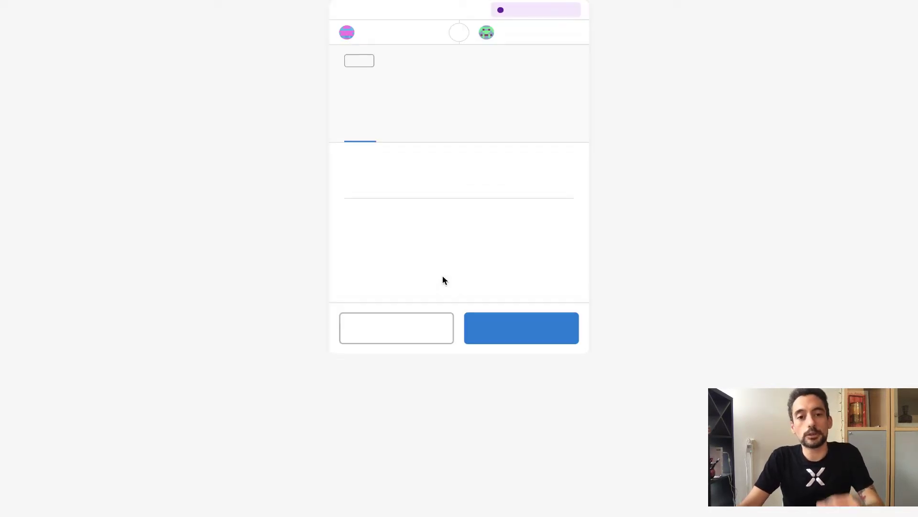
click(514, 334)
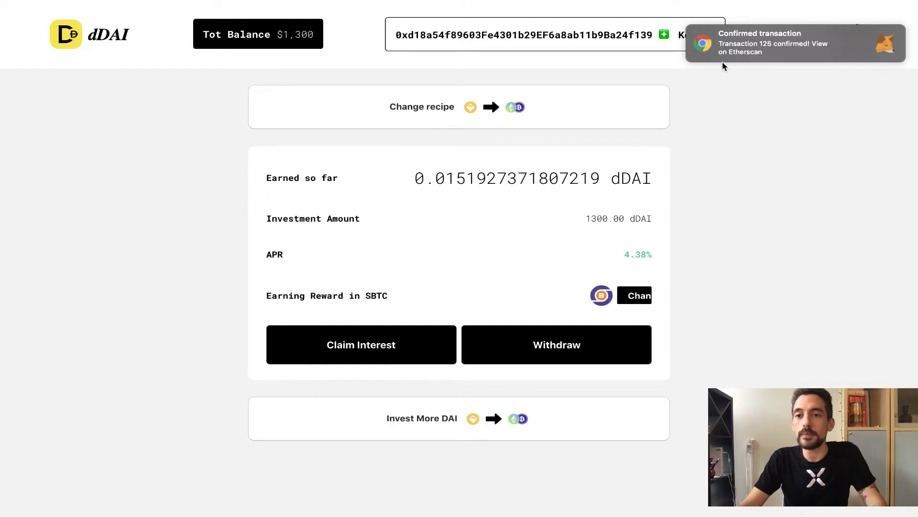
Check the status of the recent transactions in the notification list, then return to the overview.
click(870, 40)
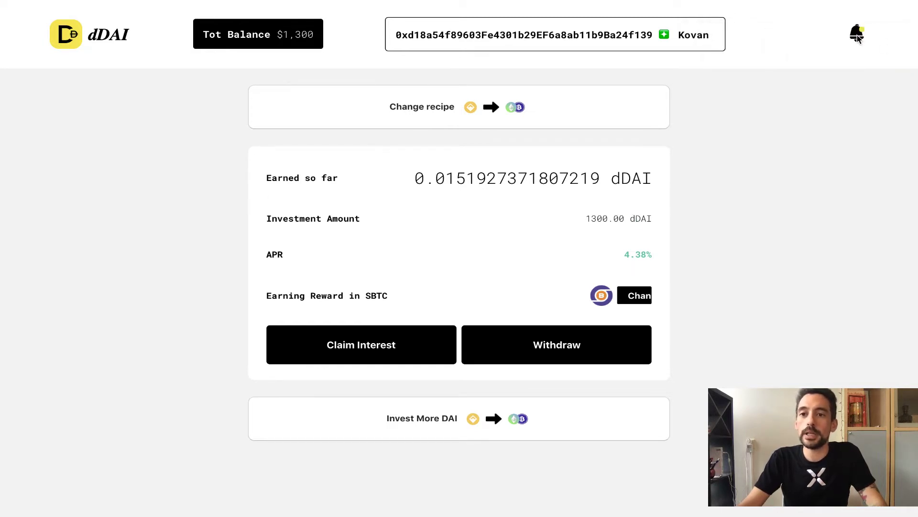
click(857, 35)
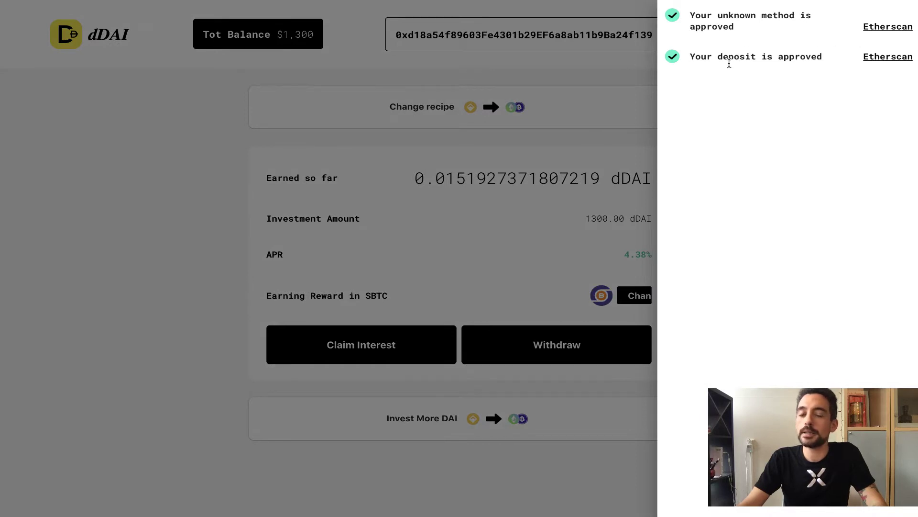
click(588, 143)
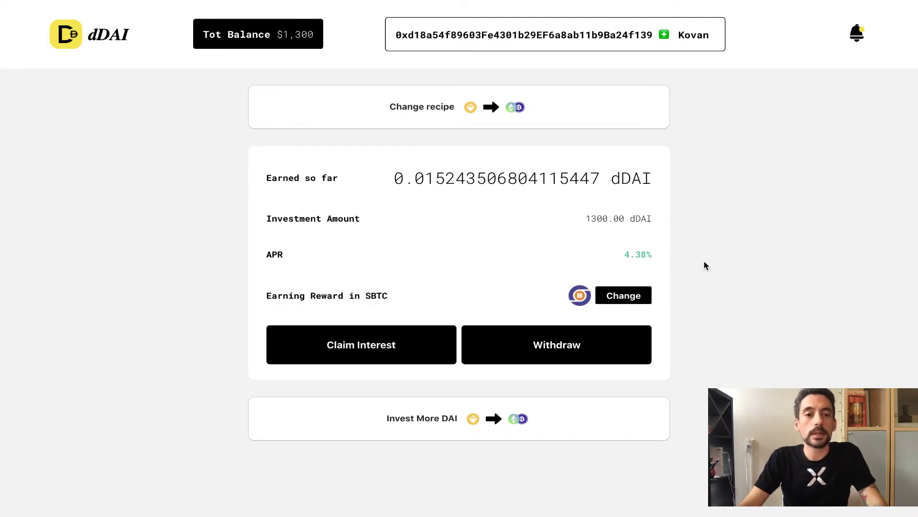
Open the recipe selection to change the investment strategy and examine the Earn DAI and Earn Ether recipes.
click(597, 102)
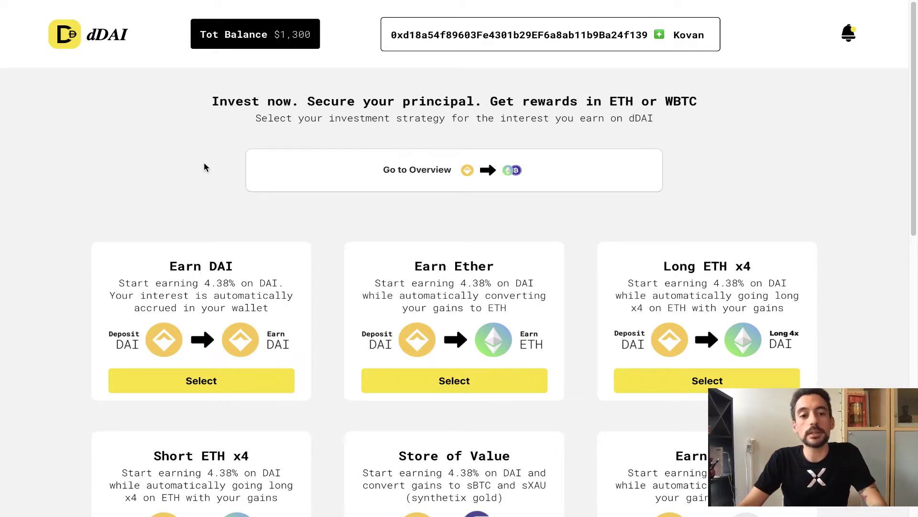
scroll(195, 172, down, 1)
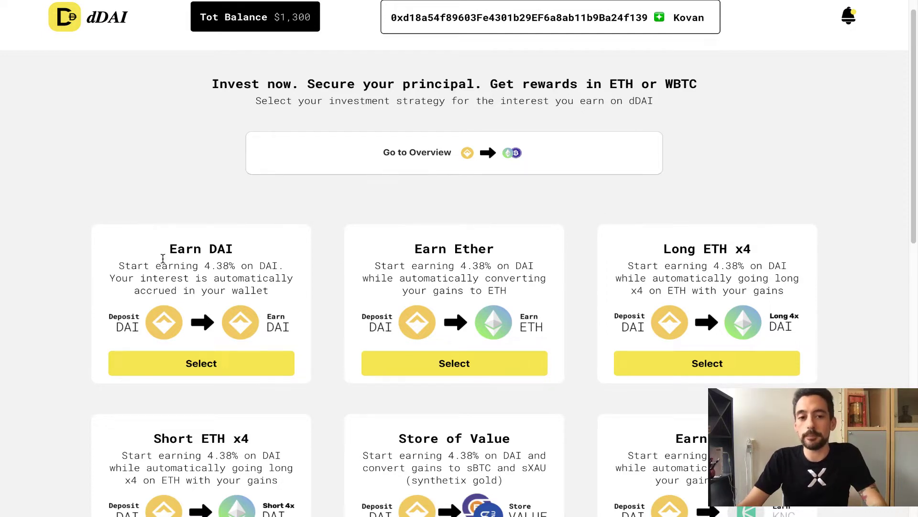
scroll(163, 258, down, 1)
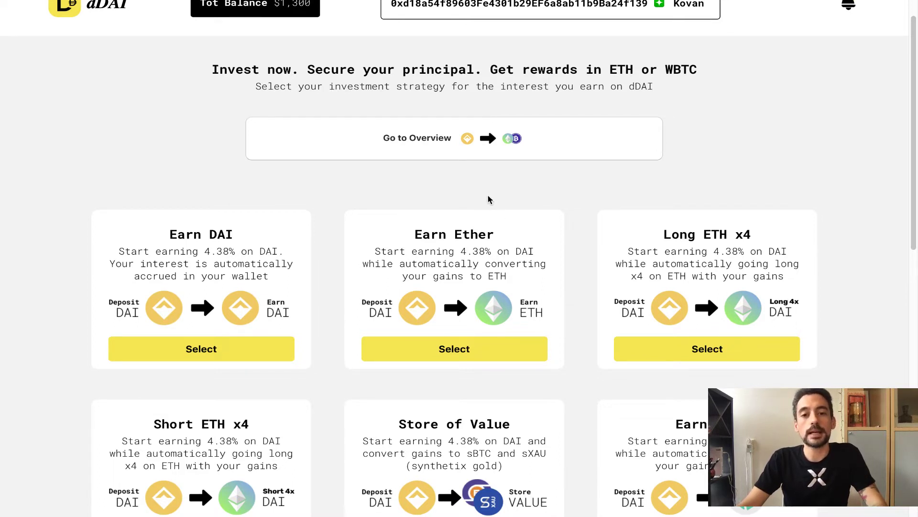
drag(414, 233, 500, 243)
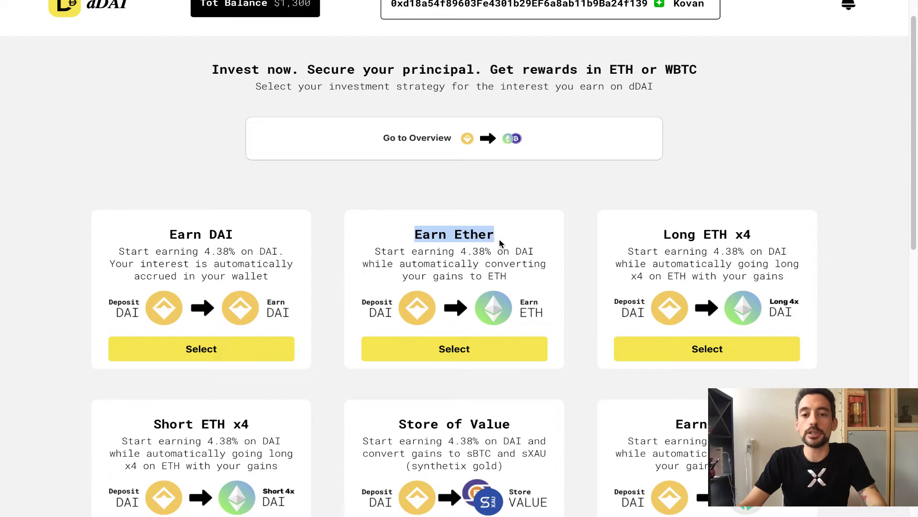
click(497, 199)
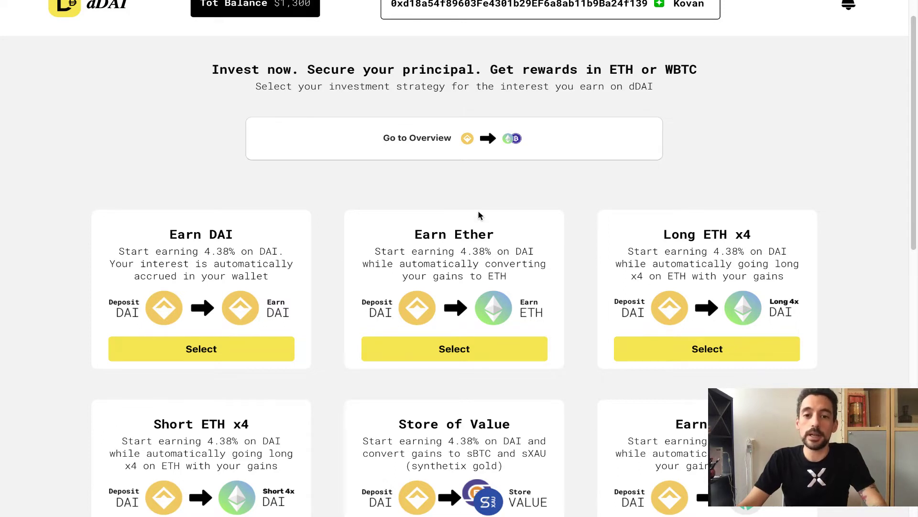
scroll(480, 215, down, 1)
scroll(476, 214, down, 1)
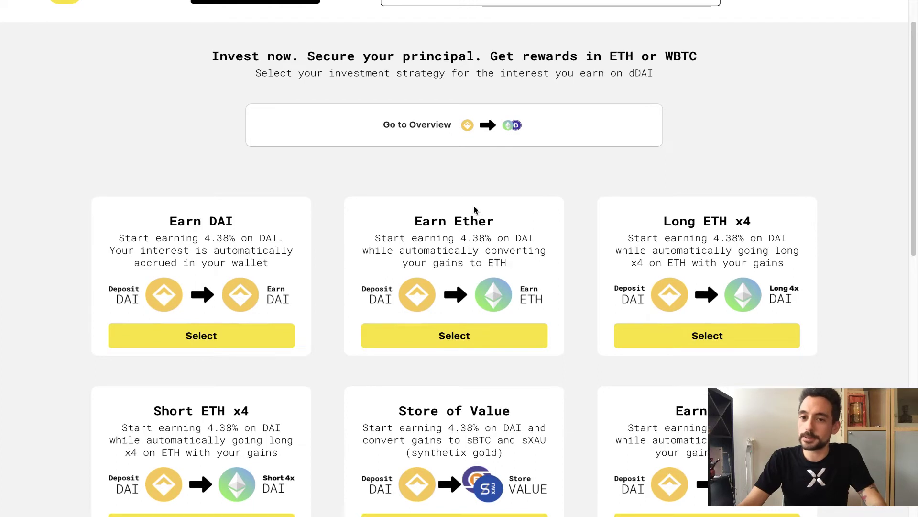
drag(416, 222, 493, 223)
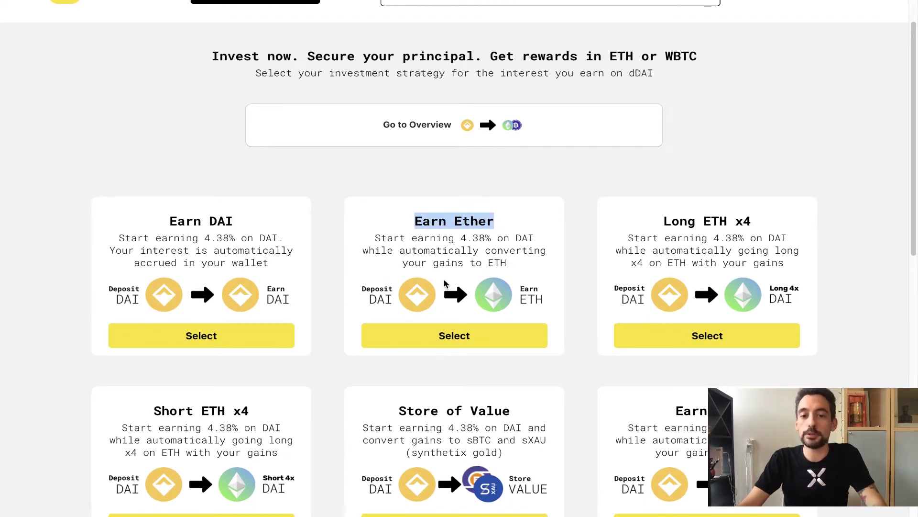
click(512, 225)
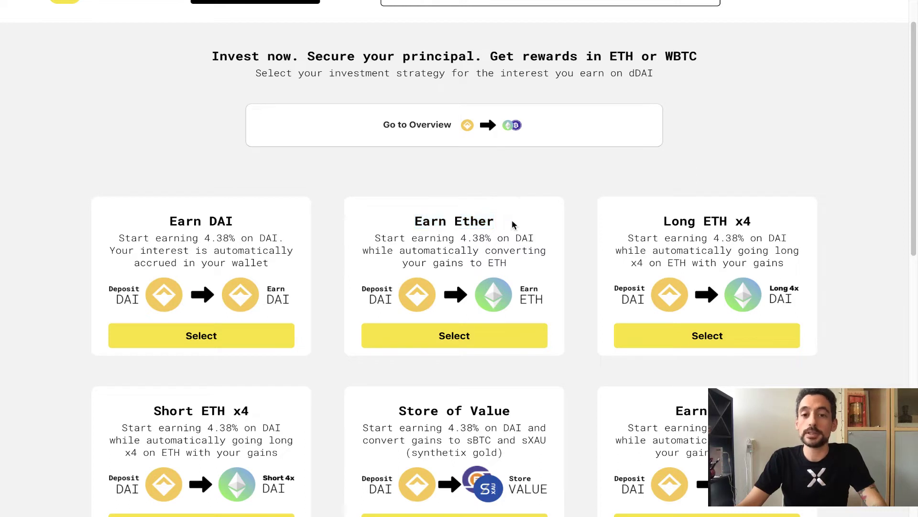
drag(444, 250, 536, 251)
click(533, 243)
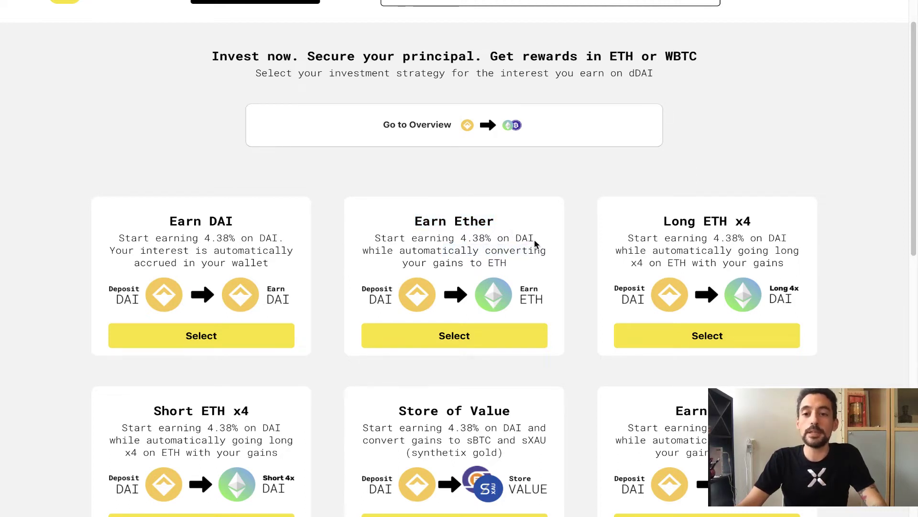
Read the Long ETH x4 recipe's description, including how it uses leverage on the gains.
drag(663, 221, 749, 217)
click(748, 218)
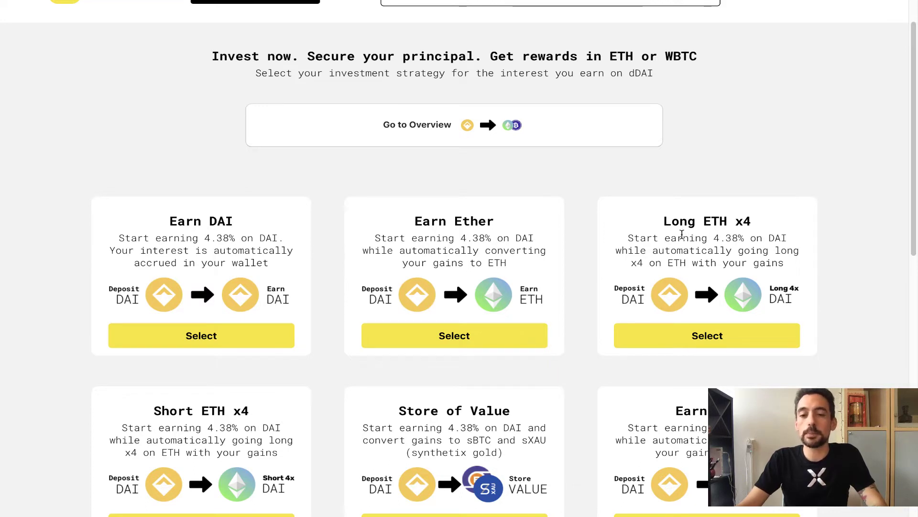
drag(630, 263, 654, 262)
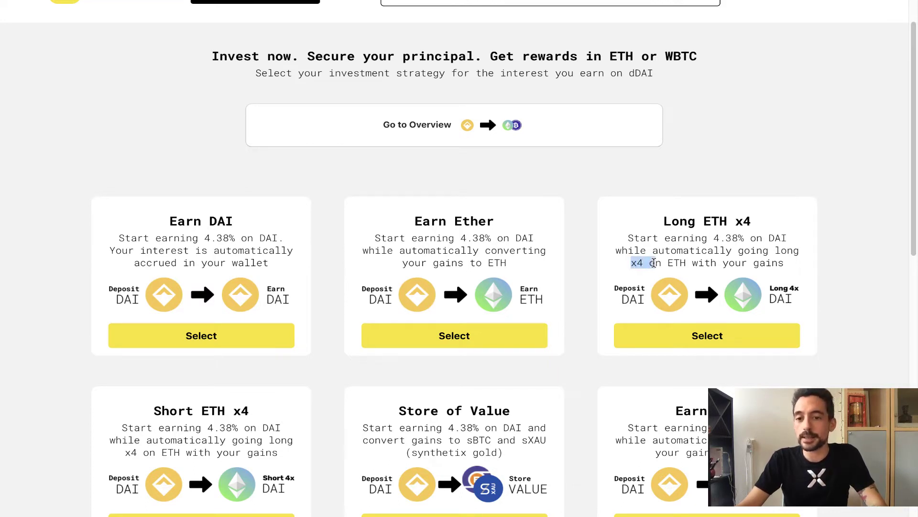
click(760, 257)
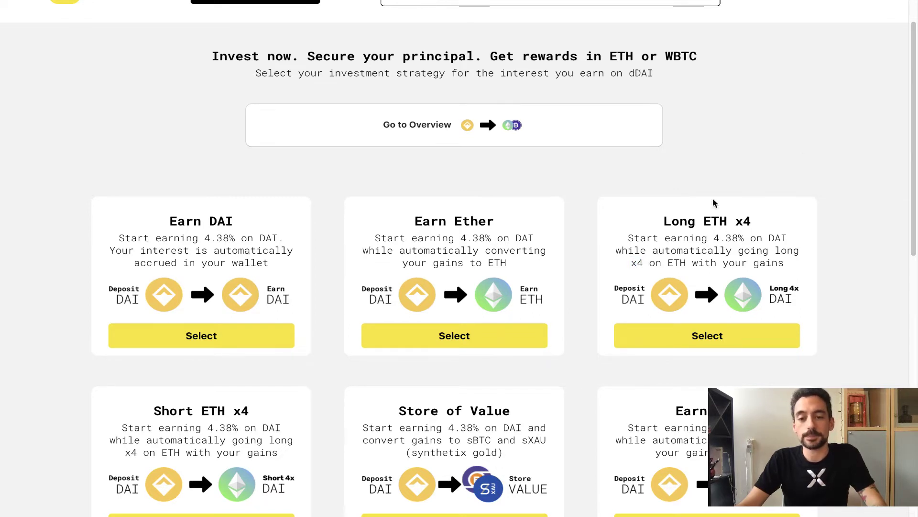
Examine the Short ETH x4 recipe among the available investment strategies.
scroll(808, 147, down, 1)
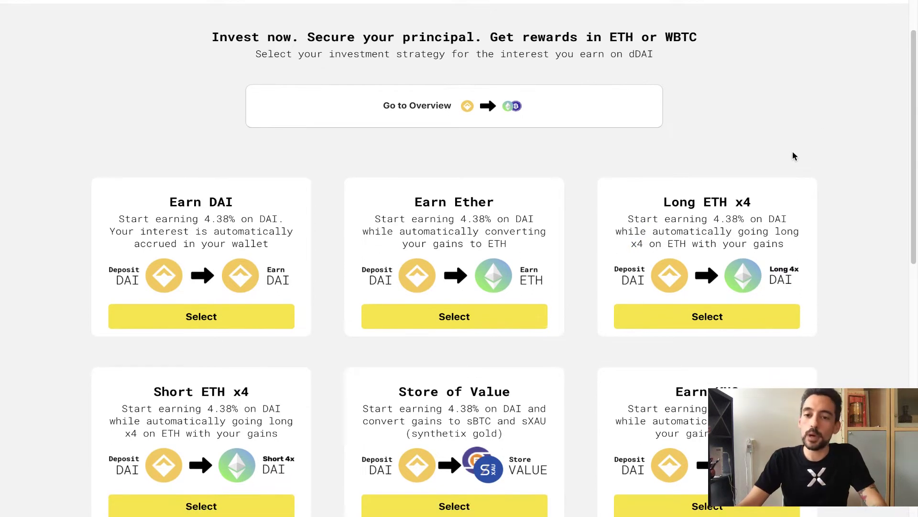
scroll(766, 148, down, 1)
scroll(2, 330, down, 3)
drag(159, 305, 225, 305)
click(215, 319)
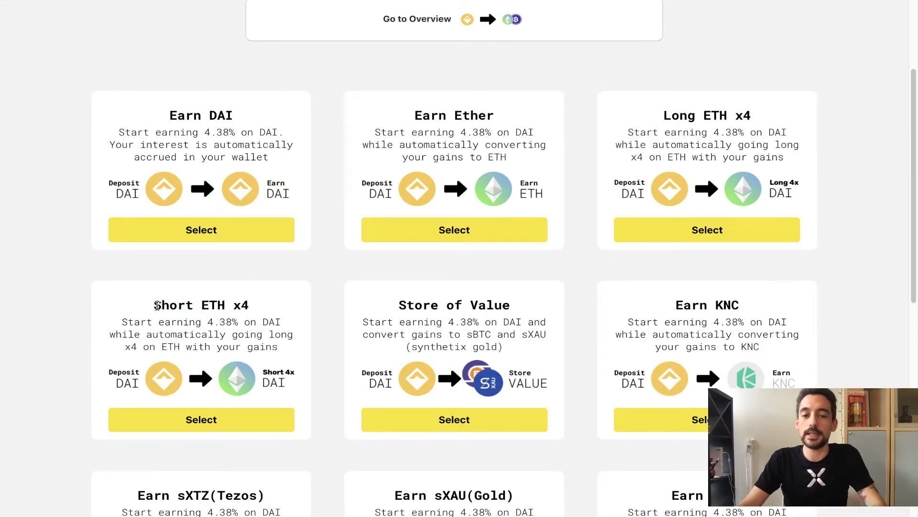
drag(158, 305, 224, 308)
click(241, 322)
scroll(254, 282, down, 1)
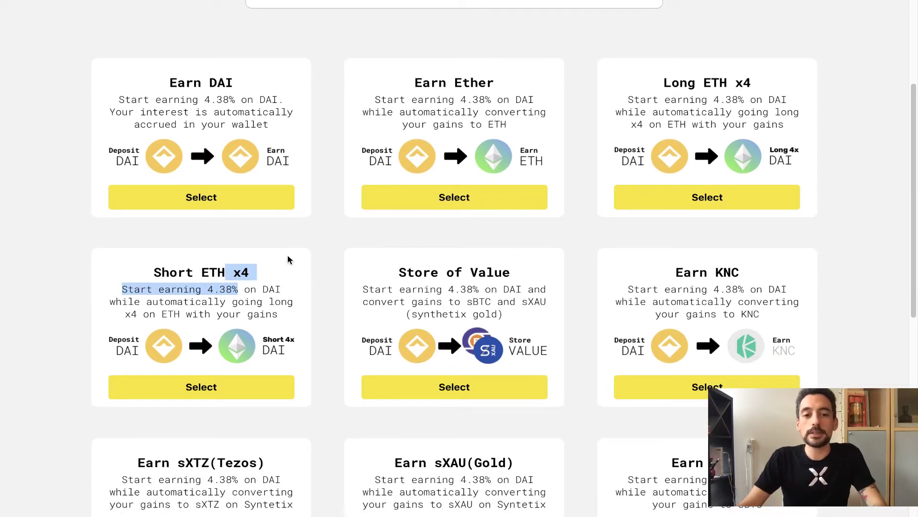
click(330, 264)
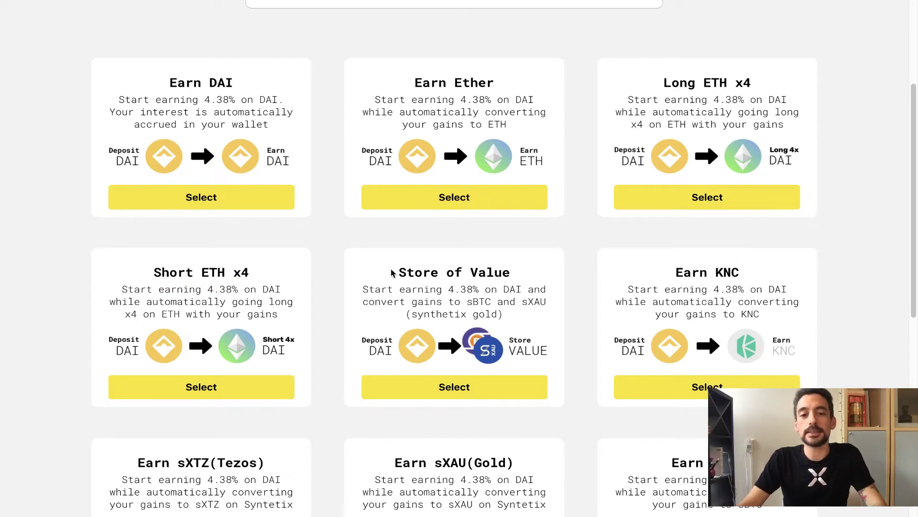
Read the Store of Value recipe's description, including the tokens into which the gains are converted.
drag(394, 270, 532, 278)
click(573, 254)
scroll(572, 255, down, 1)
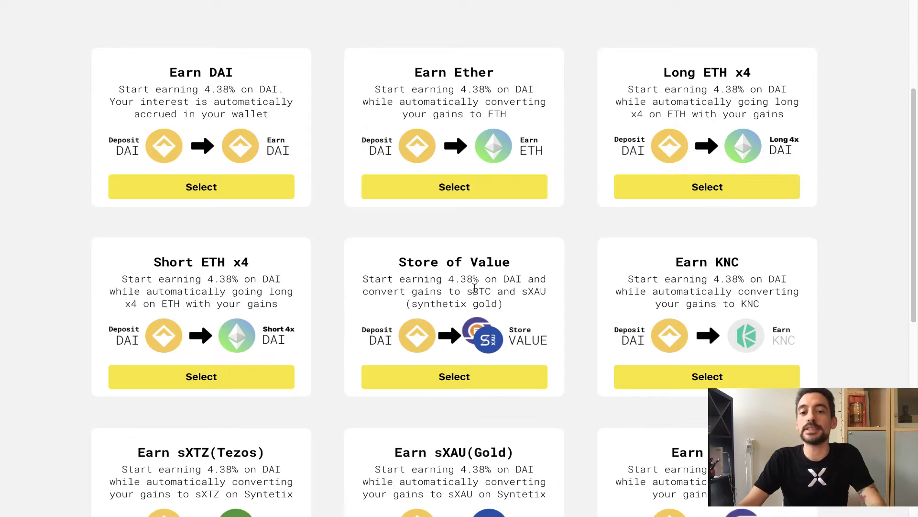
drag(466, 290, 549, 296)
click(576, 280)
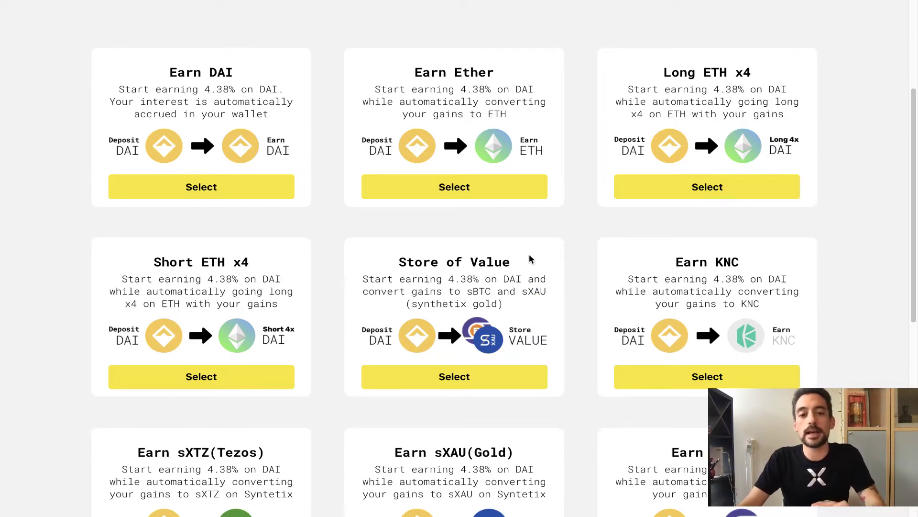
scroll(478, 259, down, 1)
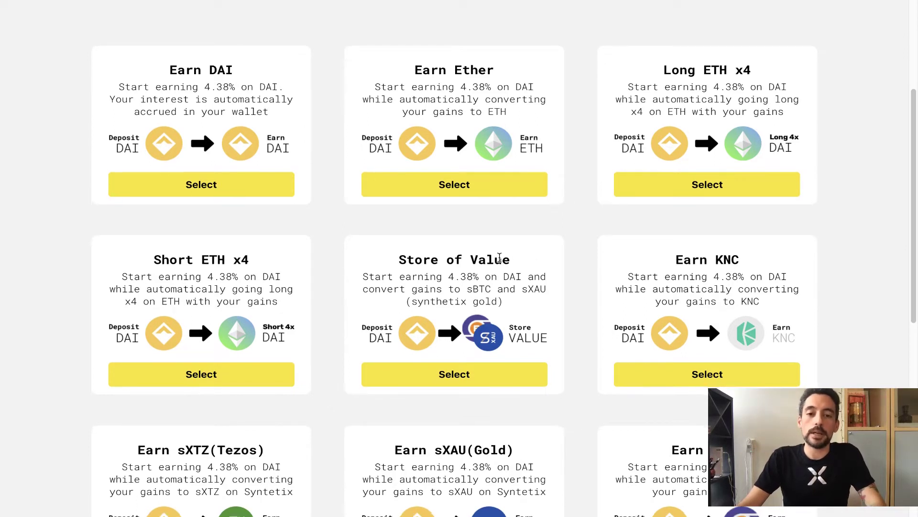
drag(405, 301, 506, 303)
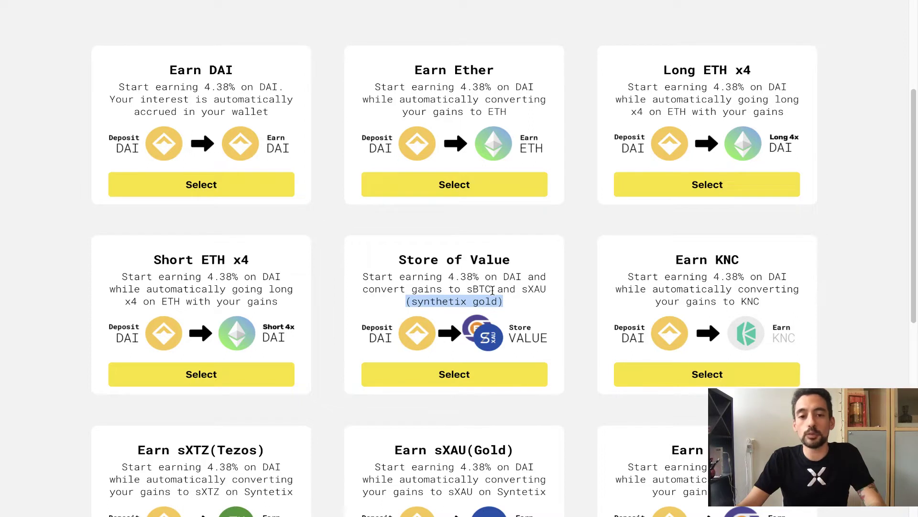
scroll(484, 283, down, 1)
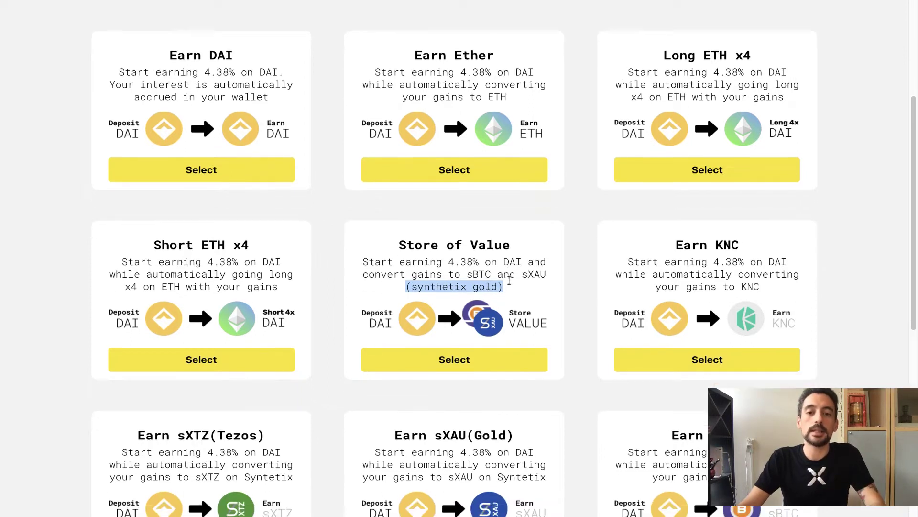
click(585, 221)
Examine the Earn KNC recipe in the list of investment strategies.
scroll(572, 230, down, 2)
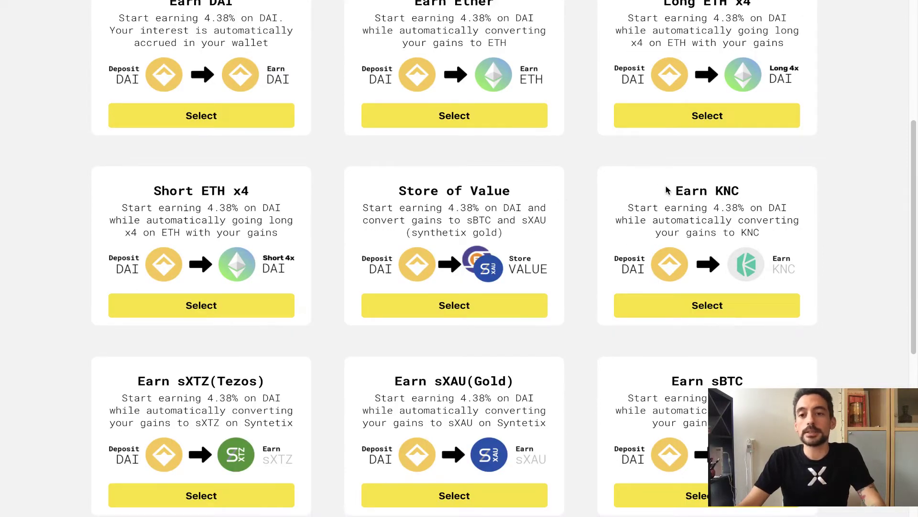
drag(672, 192, 758, 191)
click(810, 159)
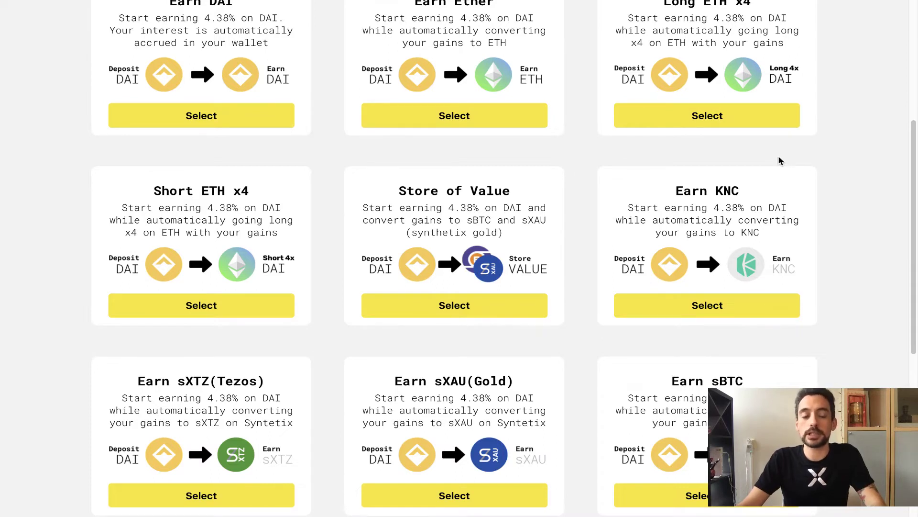
Review the Earn KNC, Earn sXTZ (Tezos), Earn sXAU (Gold) and Earn sBTC recipes.
drag(675, 191, 750, 195)
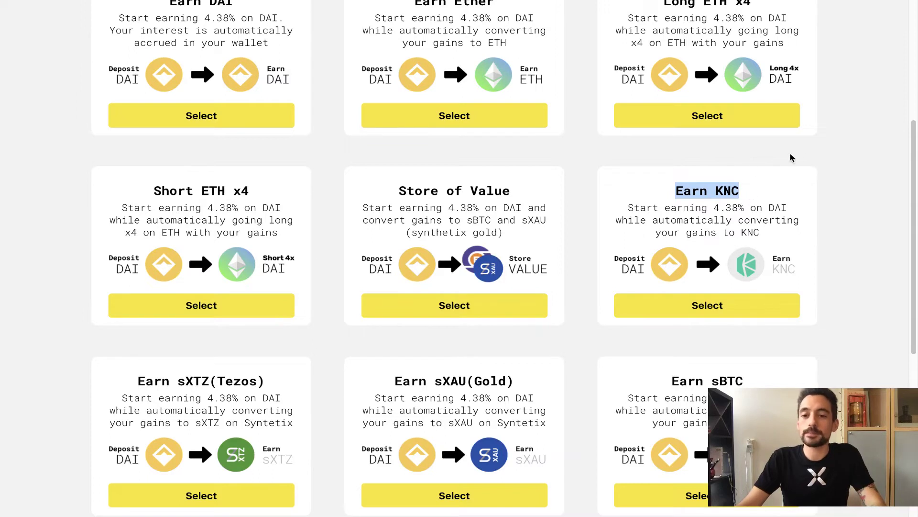
click(851, 159)
scroll(724, 182, down, 1)
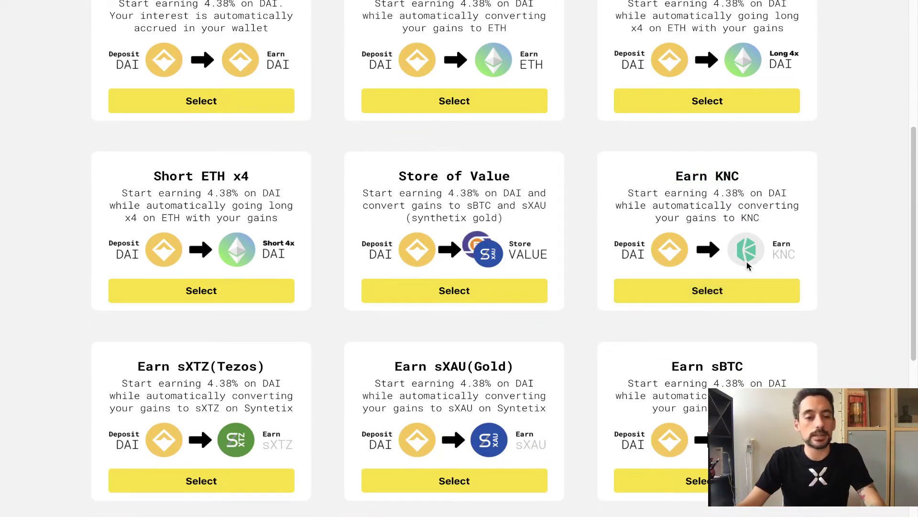
scroll(683, 239, down, 2)
scroll(682, 236, down, 3)
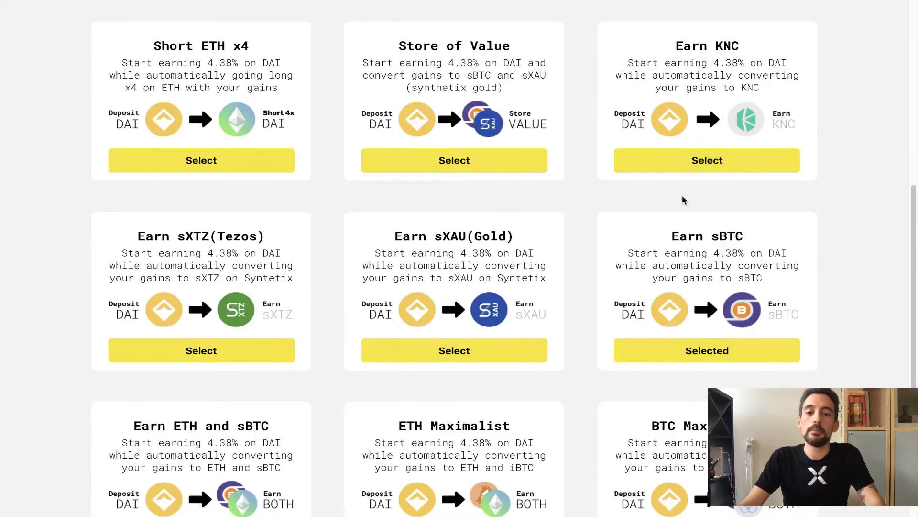
drag(217, 236, 257, 236)
drag(474, 236, 506, 236)
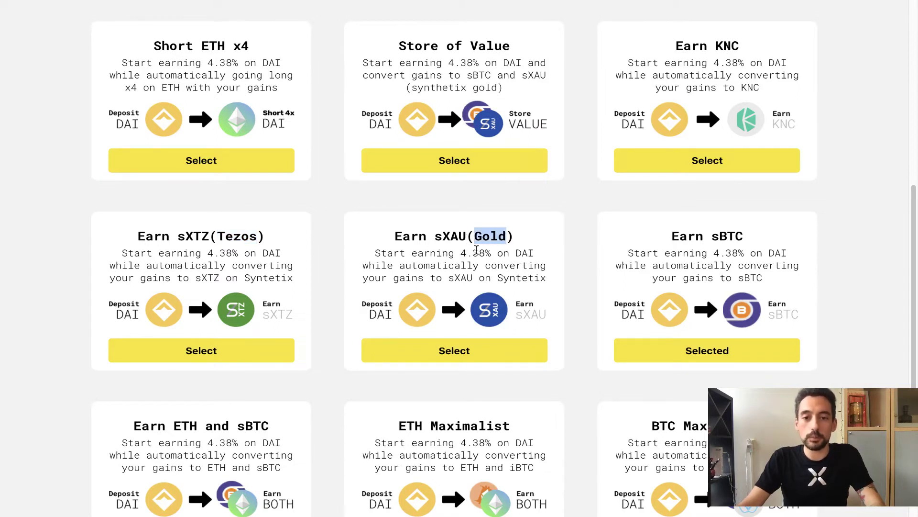
drag(719, 236, 735, 235)
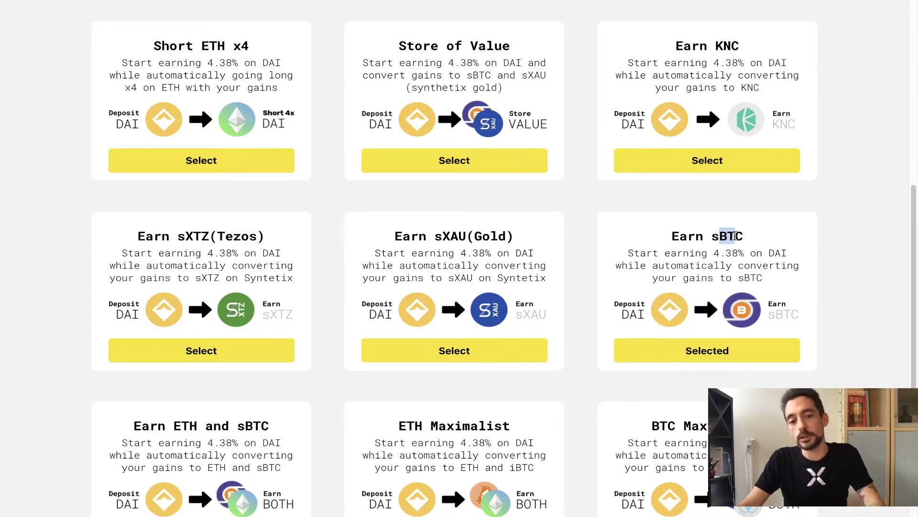
click(835, 187)
Read the Earn ETH and sBTC recipe, noting the two tokens its gains are converted into.
scroll(833, 198, down, 1)
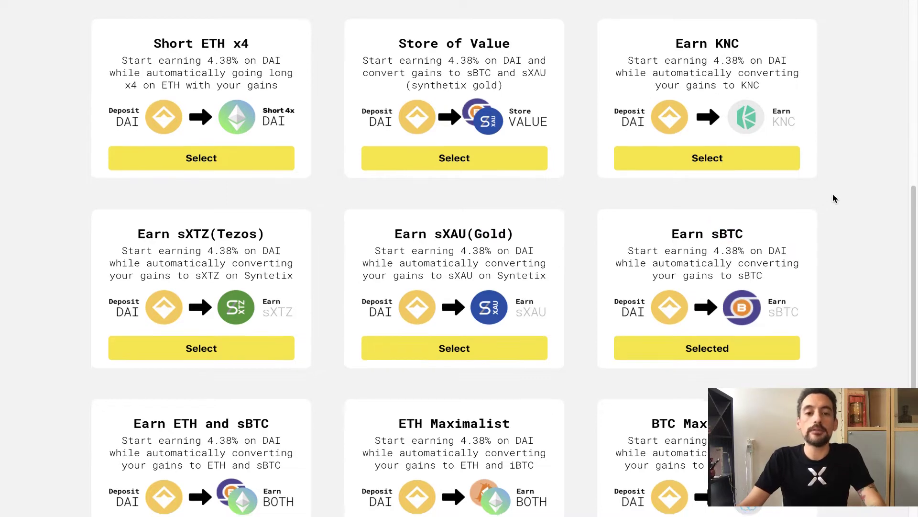
scroll(833, 198, down, 2)
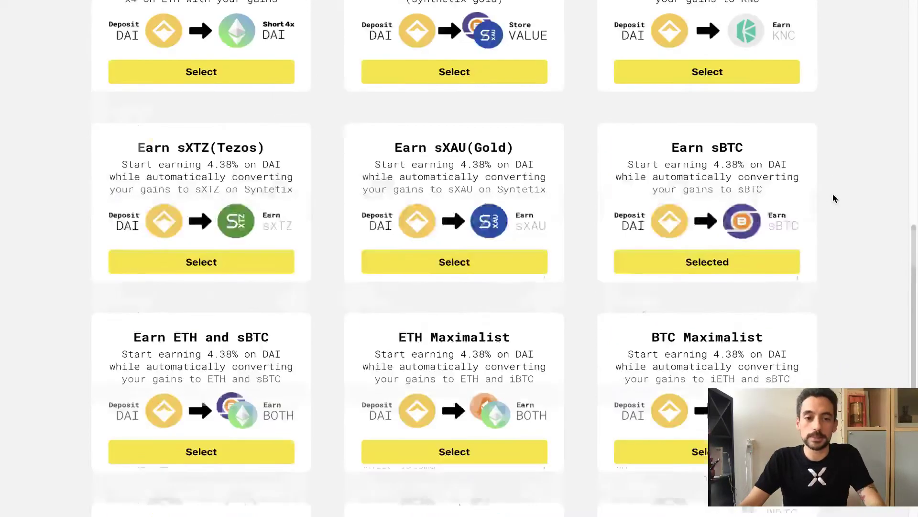
scroll(834, 198, down, 3)
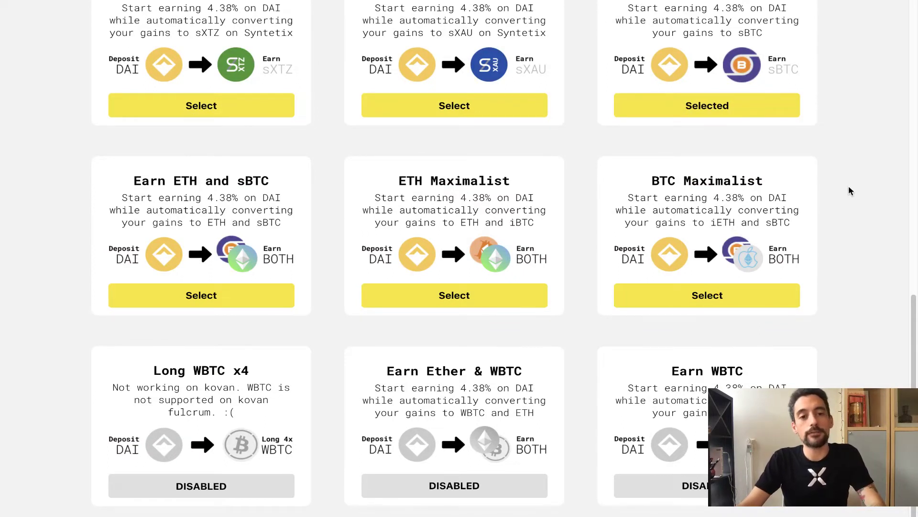
drag(118, 185, 278, 185)
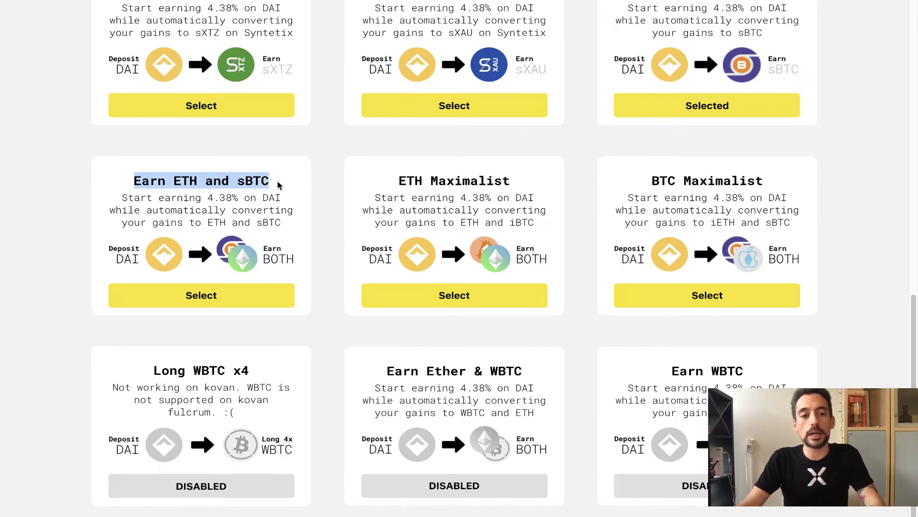
click(121, 188)
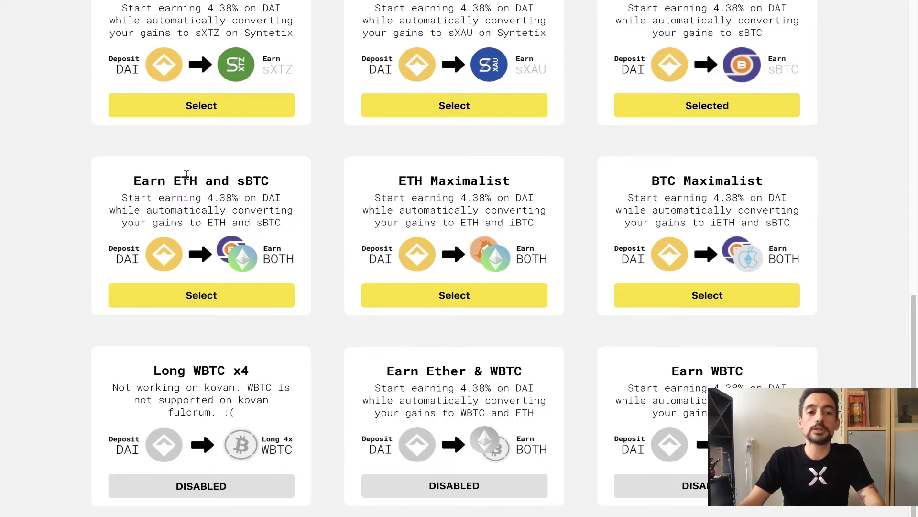
drag(173, 181, 207, 179)
click(207, 199)
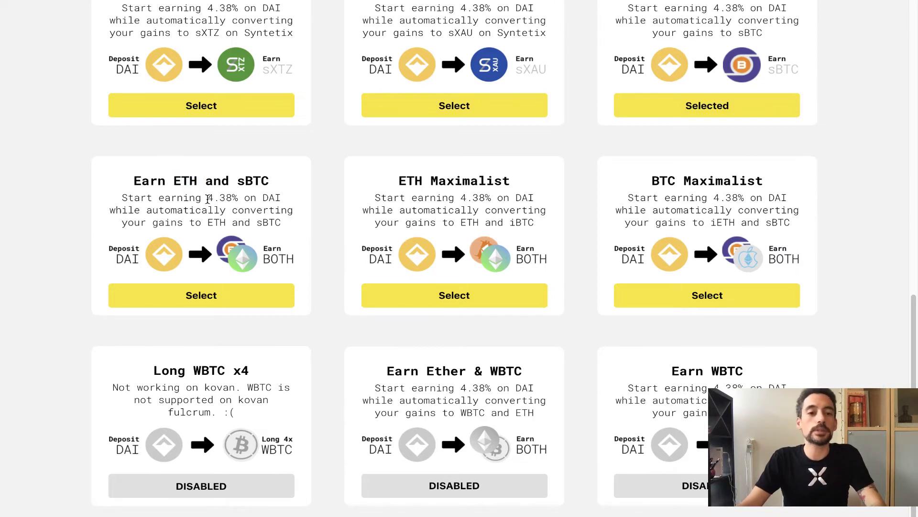
drag(239, 180, 270, 181)
click(249, 212)
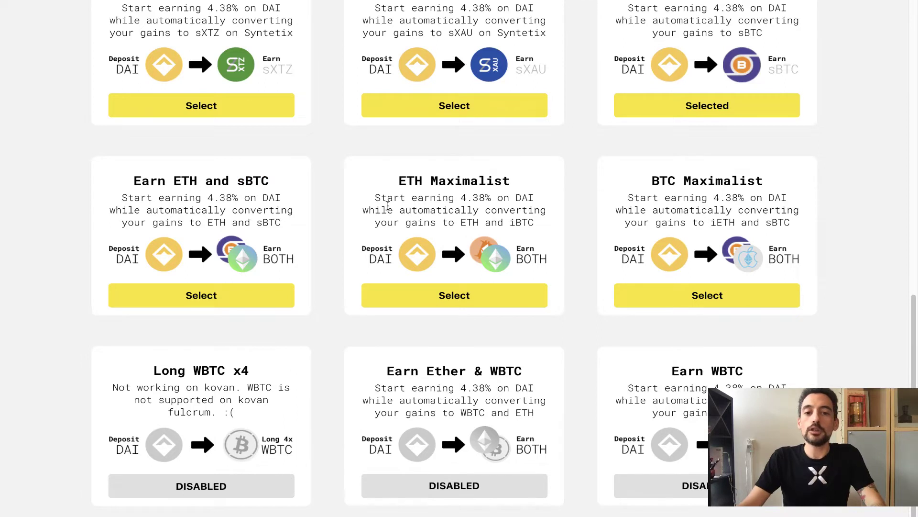
Read the ETH Maximalist recipe's description, including its conversion of gains to ETH and iBTC.
scroll(386, 201, up, 1)
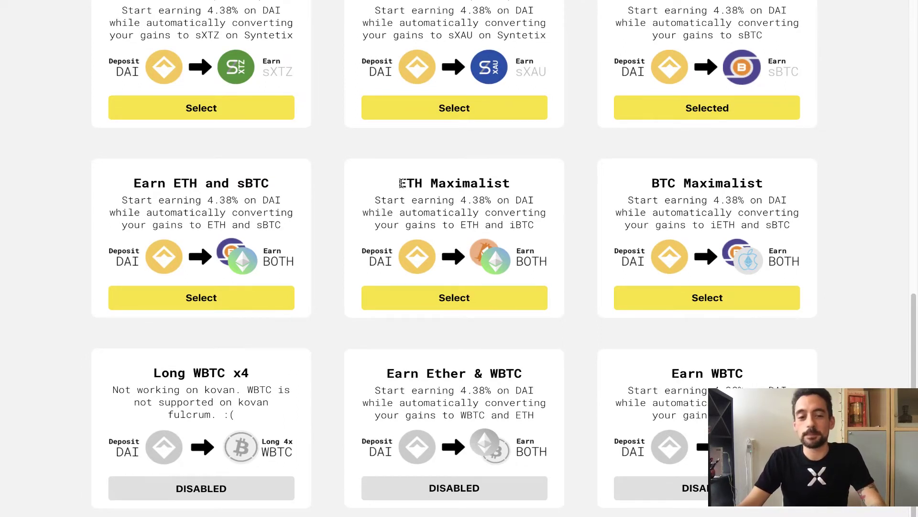
drag(401, 183, 421, 178)
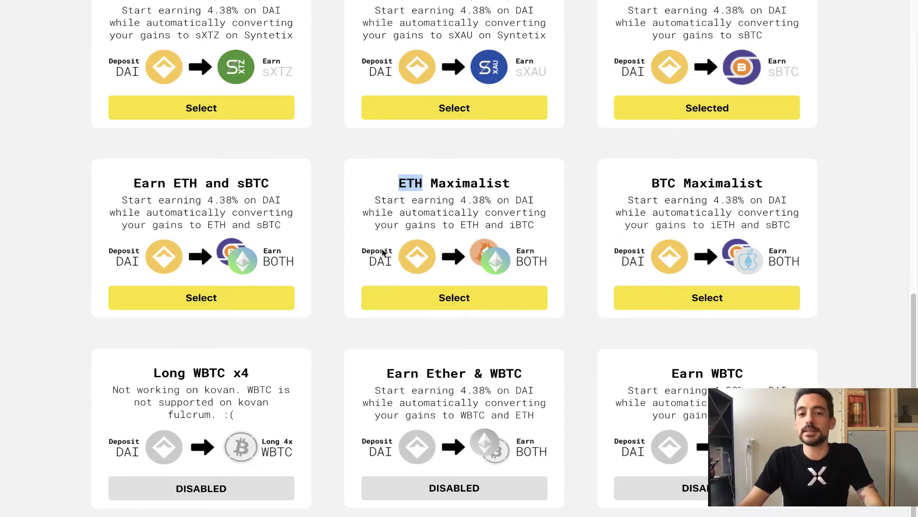
click(575, 192)
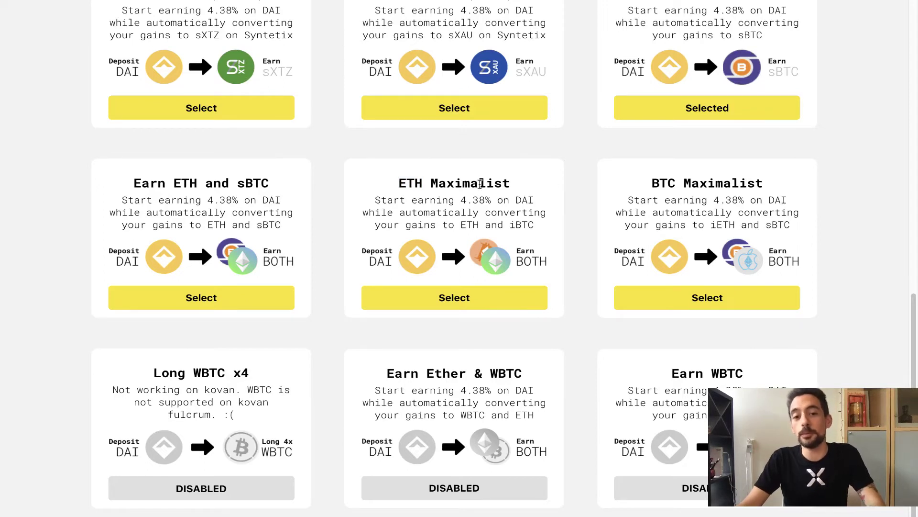
scroll(466, 194, down, 1)
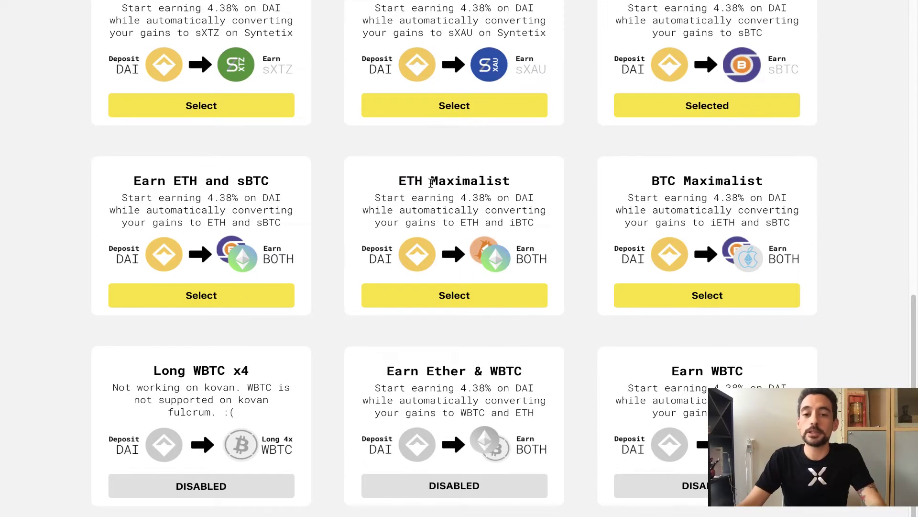
drag(460, 222, 478, 221)
click(487, 211)
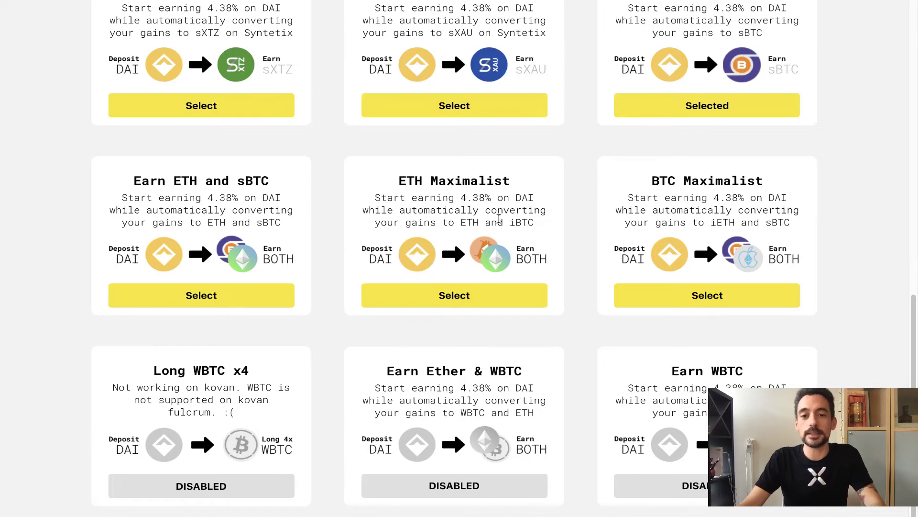
drag(508, 224, 537, 229)
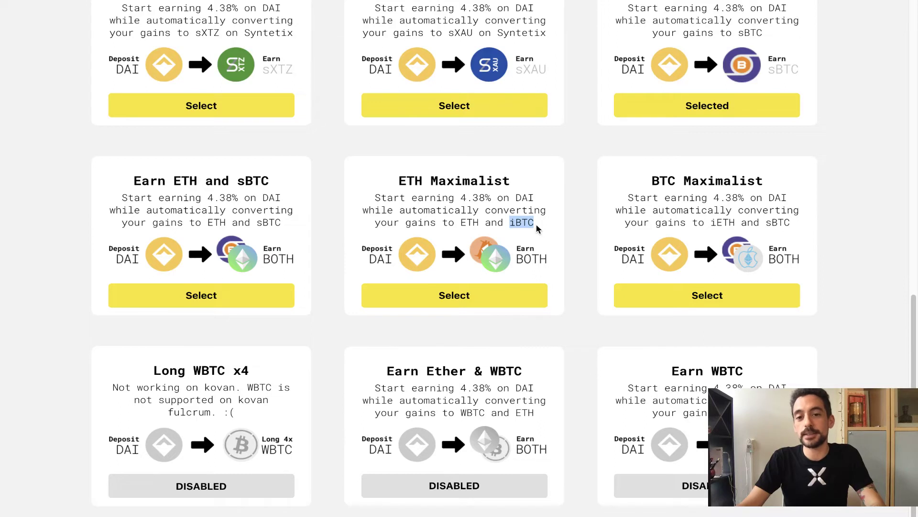
click(537, 229)
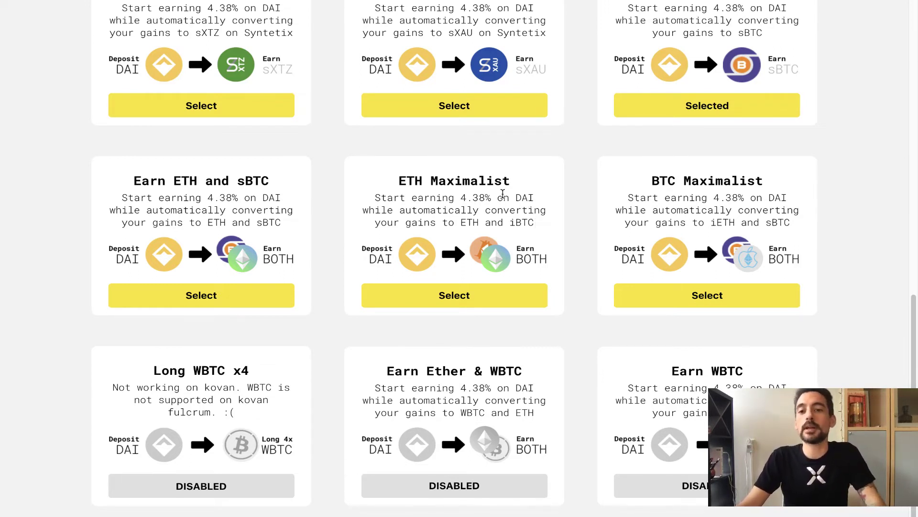
Read the BTC Maximalist recipe's description, including its conversion of gains to iETH and sBTC.
drag(650, 182, 769, 185)
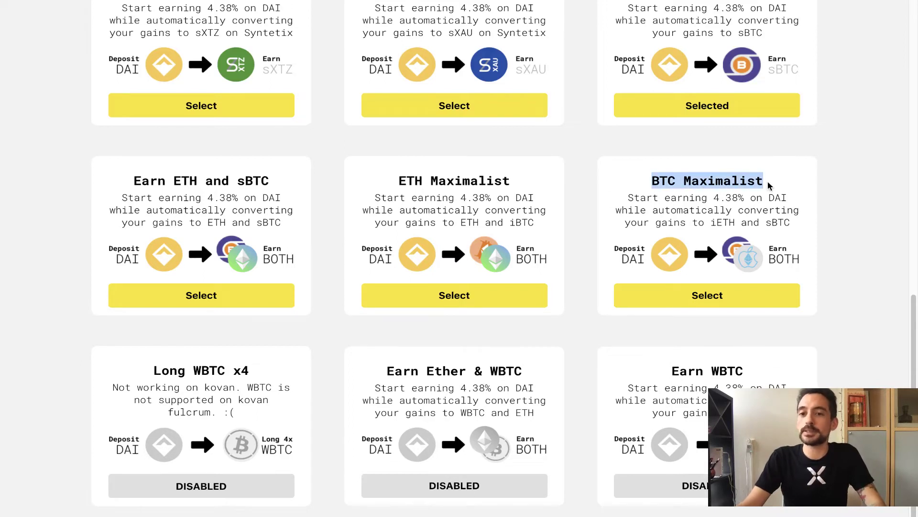
click(765, 195)
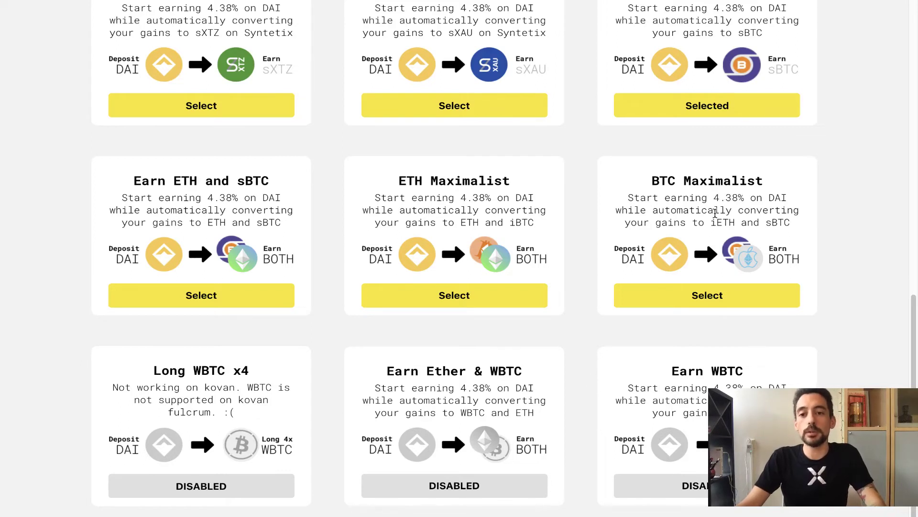
drag(711, 222, 734, 223)
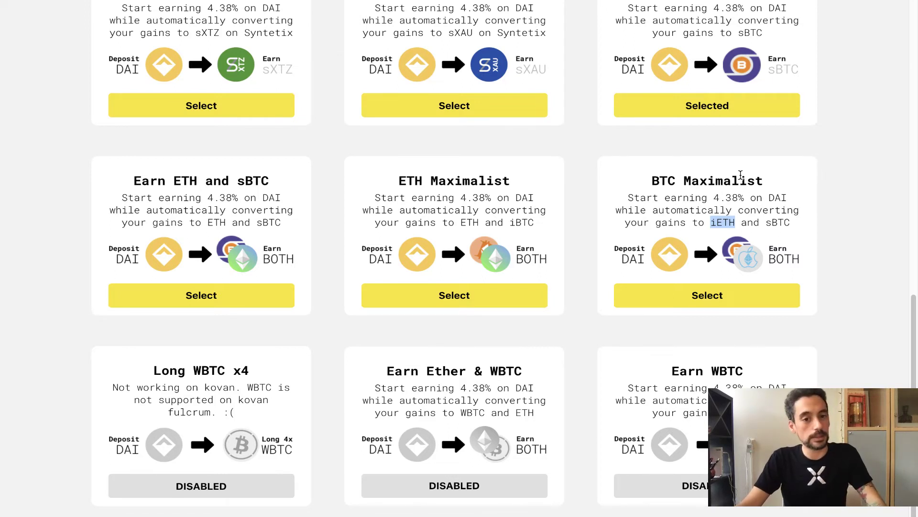
click(769, 218)
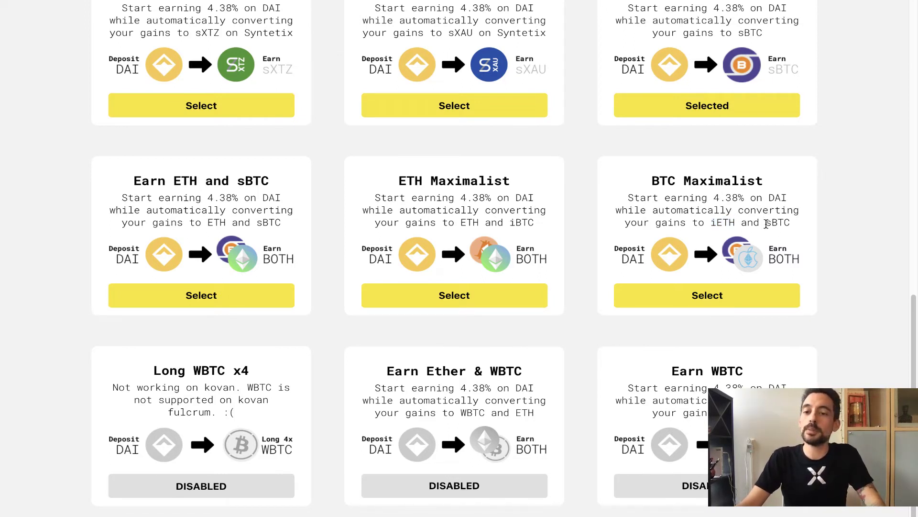
drag(767, 224, 798, 228)
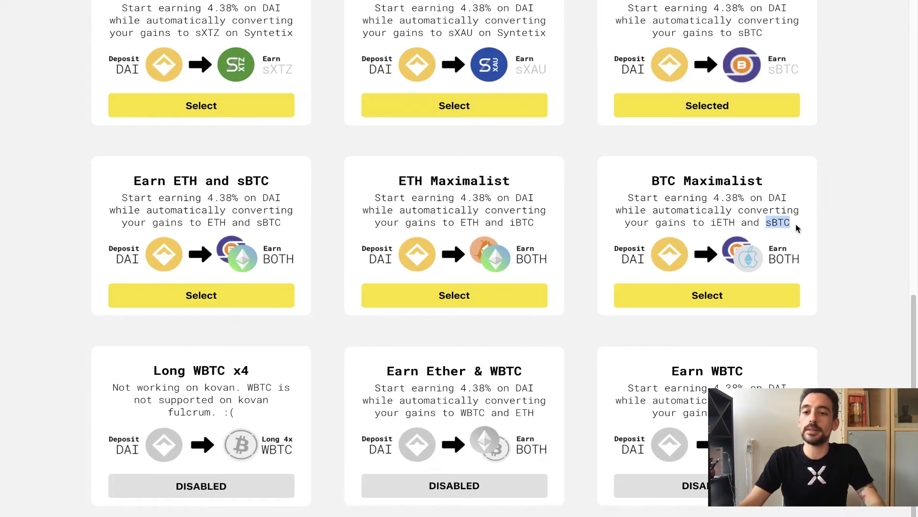
click(783, 200)
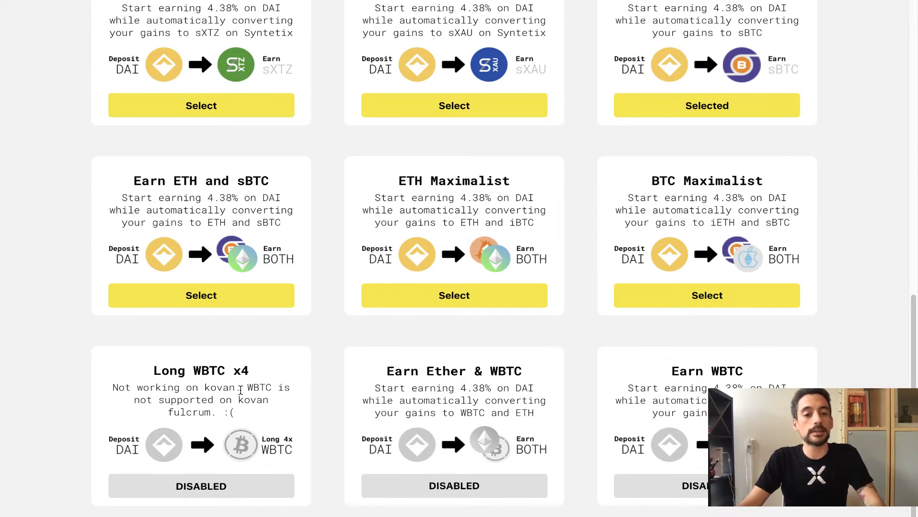
Read the note on the disabled Long WBTC x4 recipe and return to the Earn sBTC recipe.
drag(247, 388, 275, 390)
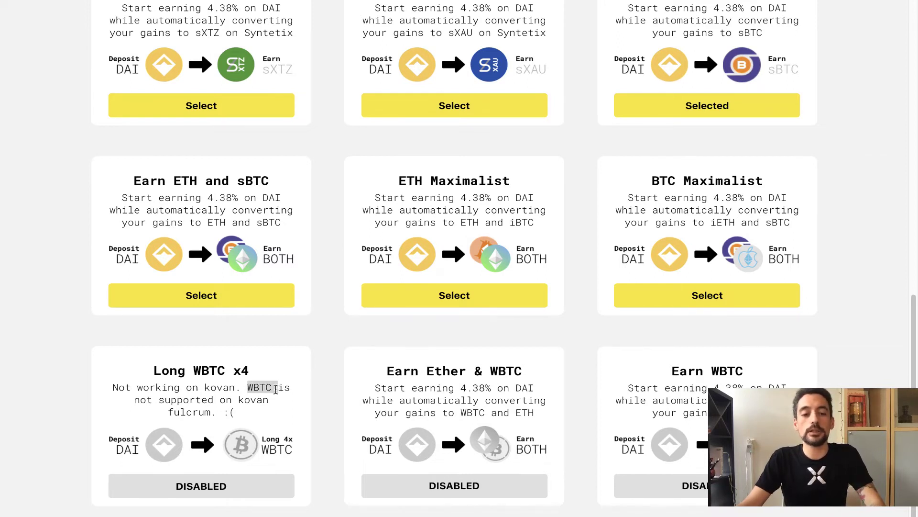
click(282, 405)
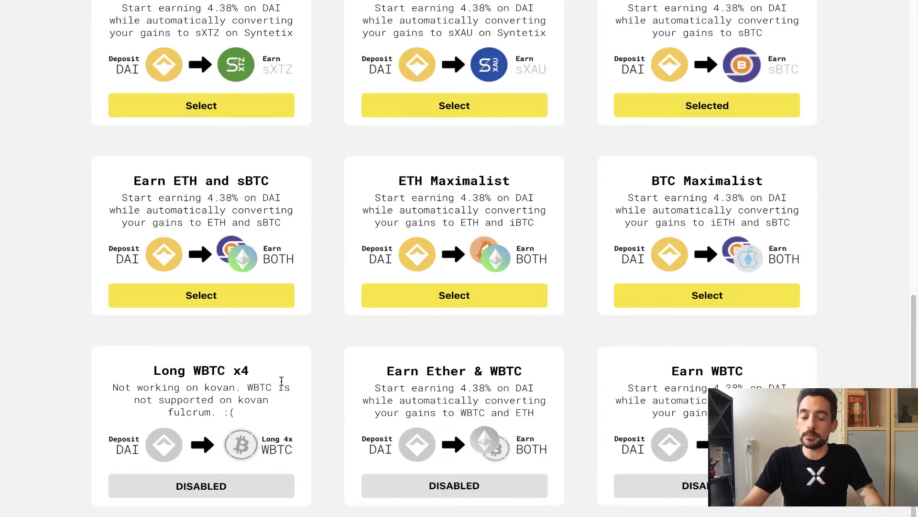
scroll(317, 355, up, 8)
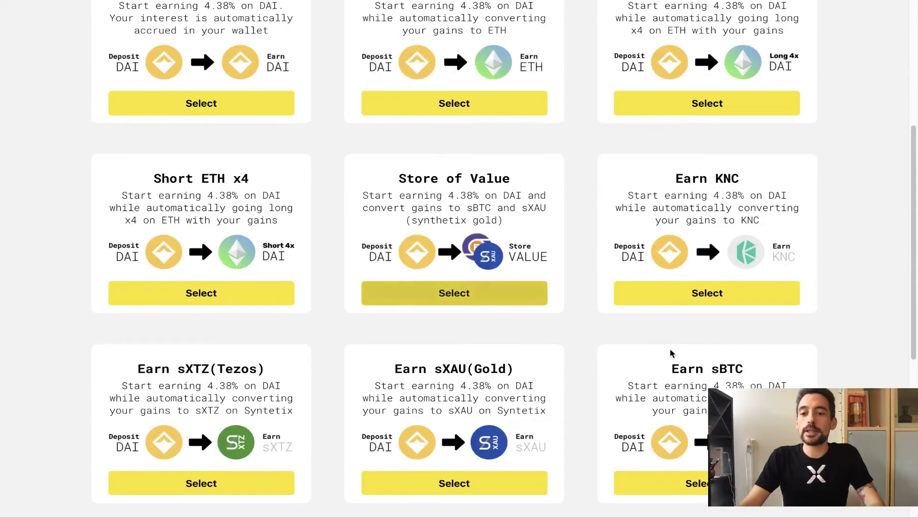
drag(669, 370, 742, 369)
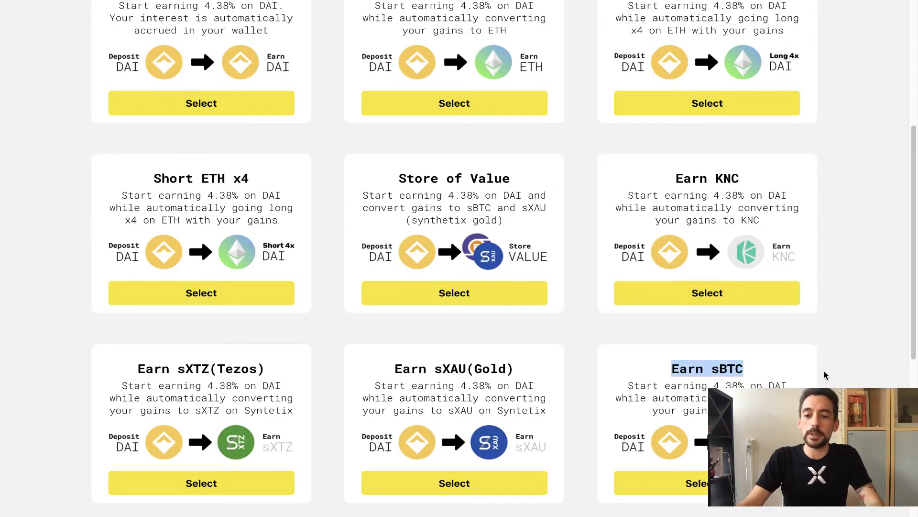
click(855, 341)
Switch the interest recipe to Long ETH x4 and confirm the contract transaction in the wallet.
scroll(838, 343, up, 1)
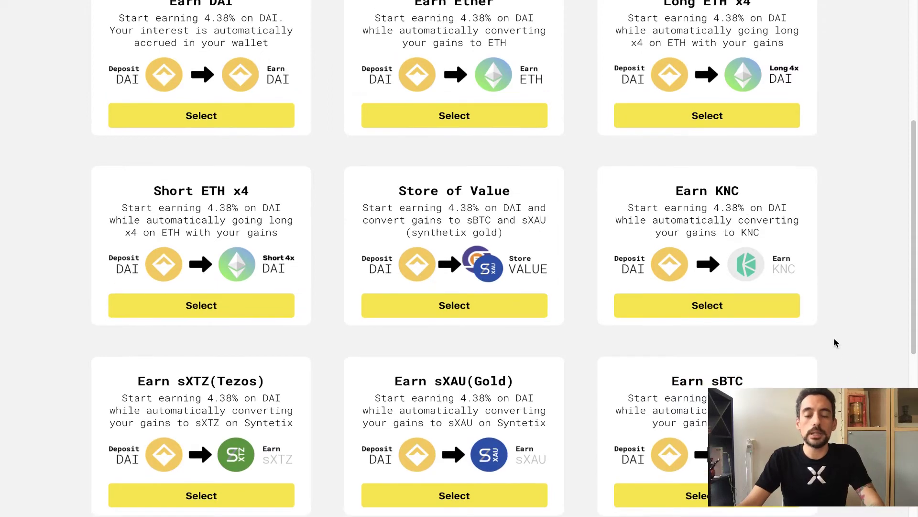
scroll(843, 328, up, 5)
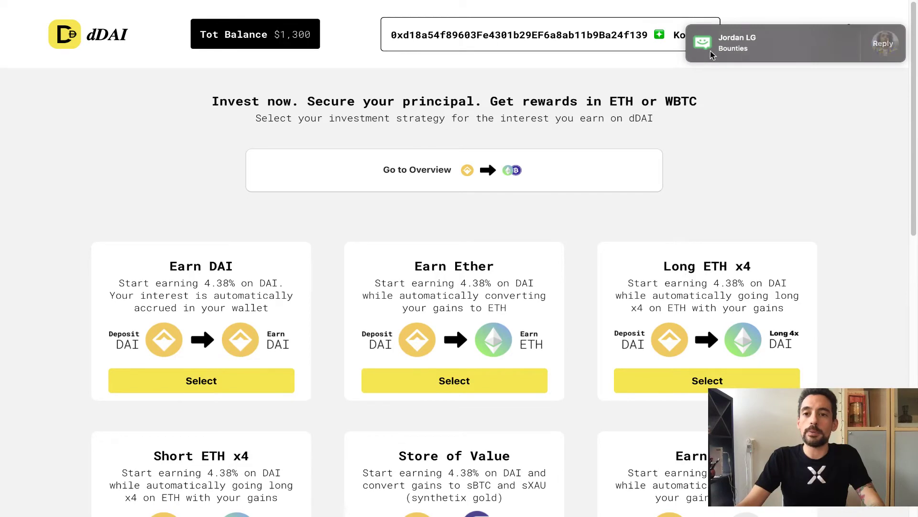
click(711, 380)
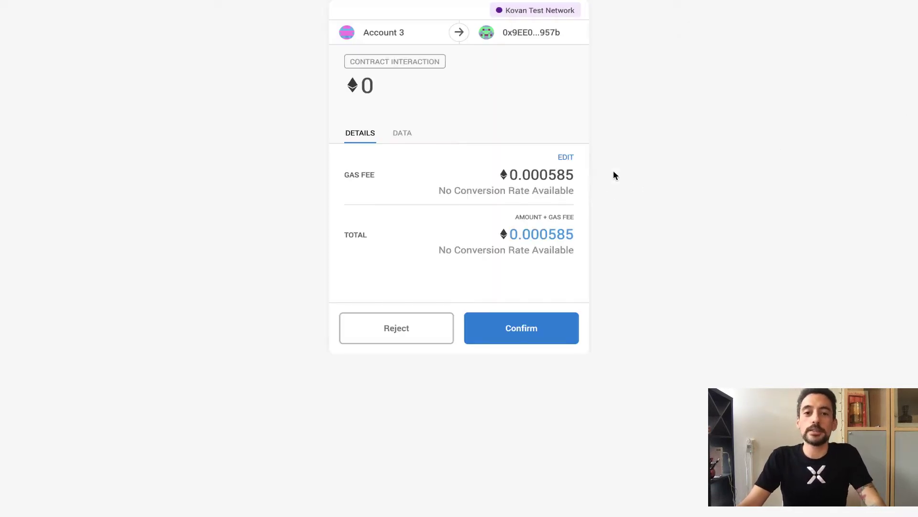
click(517, 321)
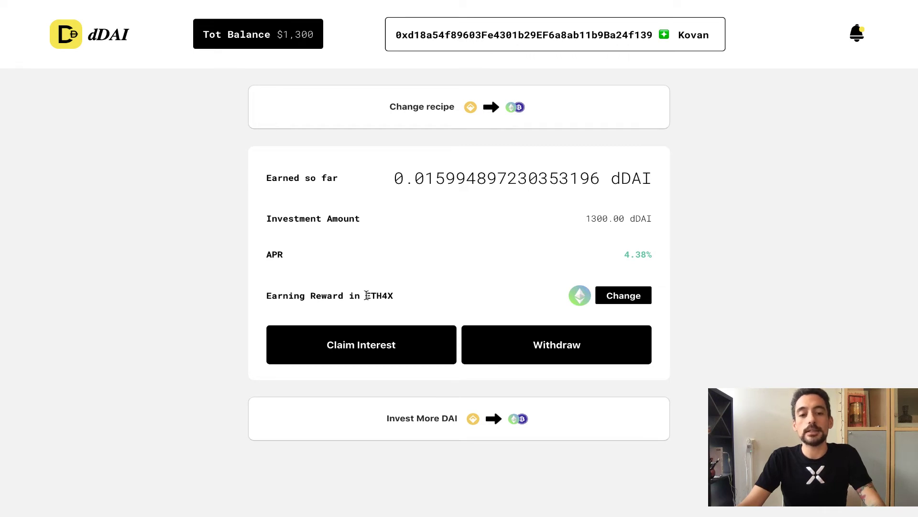
Check which reward token the investment overview lists for the earned interest.
double_click(382, 296)
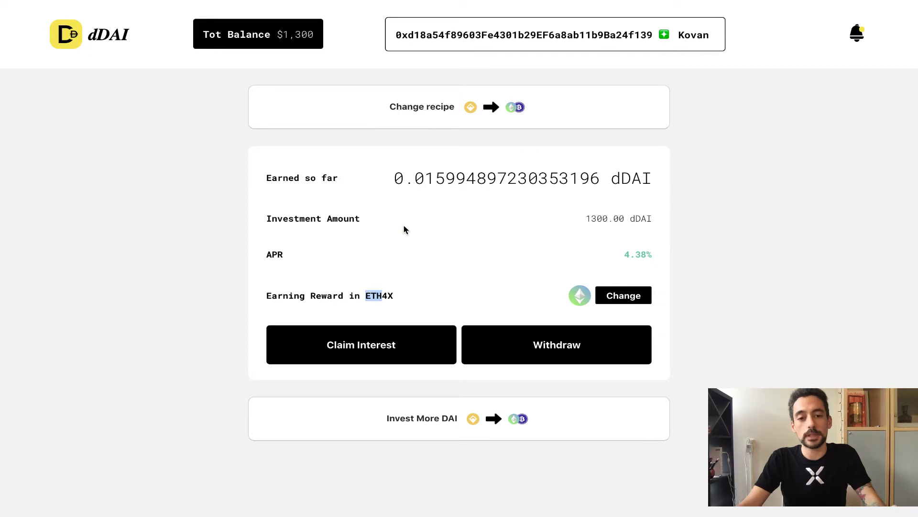
click(747, 194)
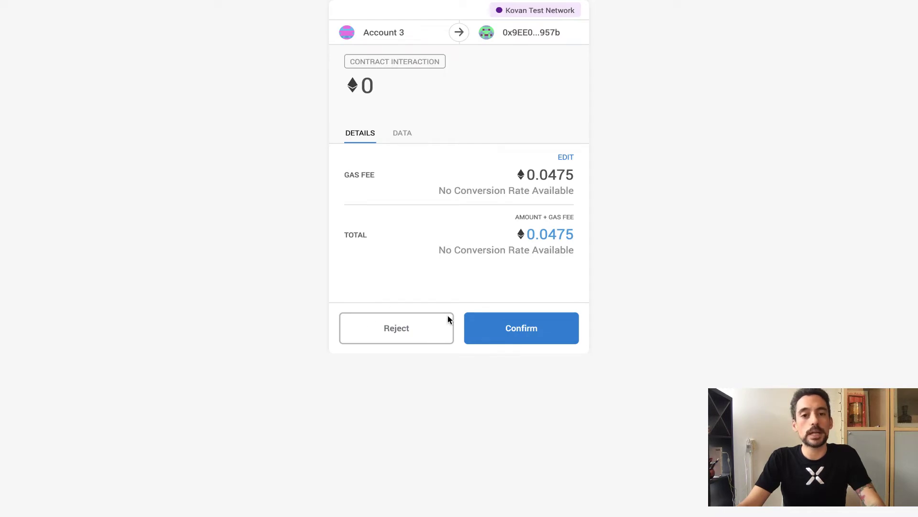
Confirm the interest claim transaction in the wallet and open its details on Etherscan from the app's notifications.
click(499, 332)
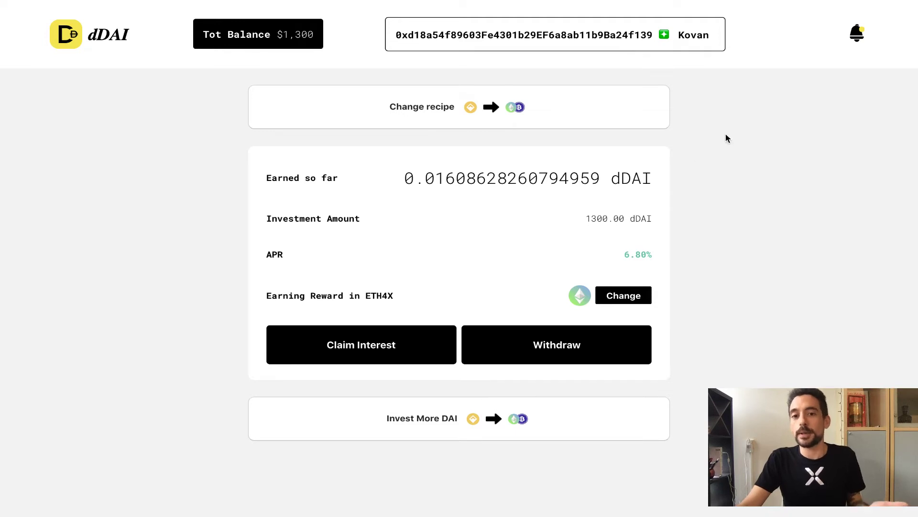
click(859, 38)
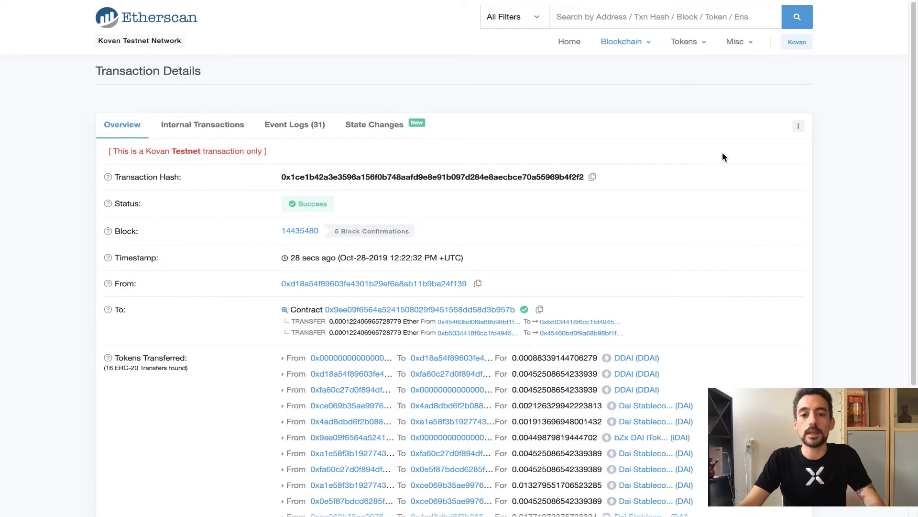
Examine the claim transaction's timestamp and its list of transferred tokens, from DAI through WETH to the bZx Perpetual token.
scroll(762, 176, down, 1)
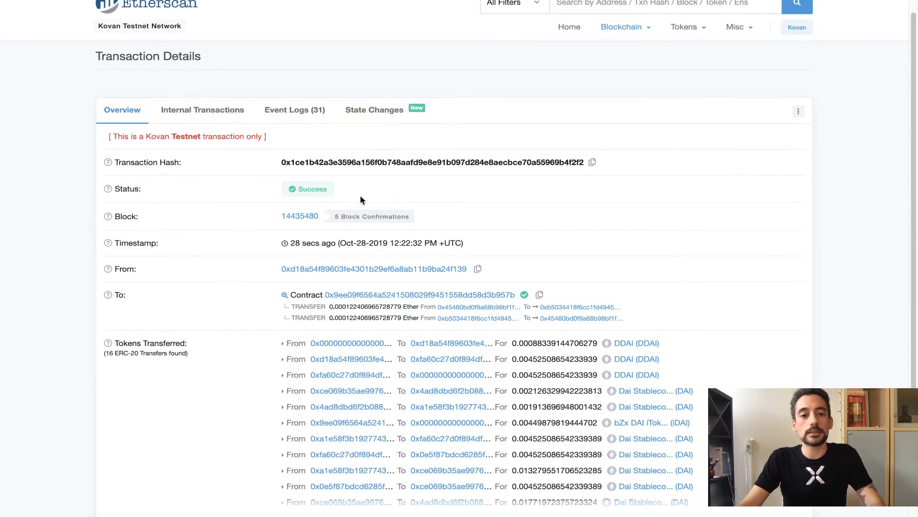
drag(290, 243, 307, 243)
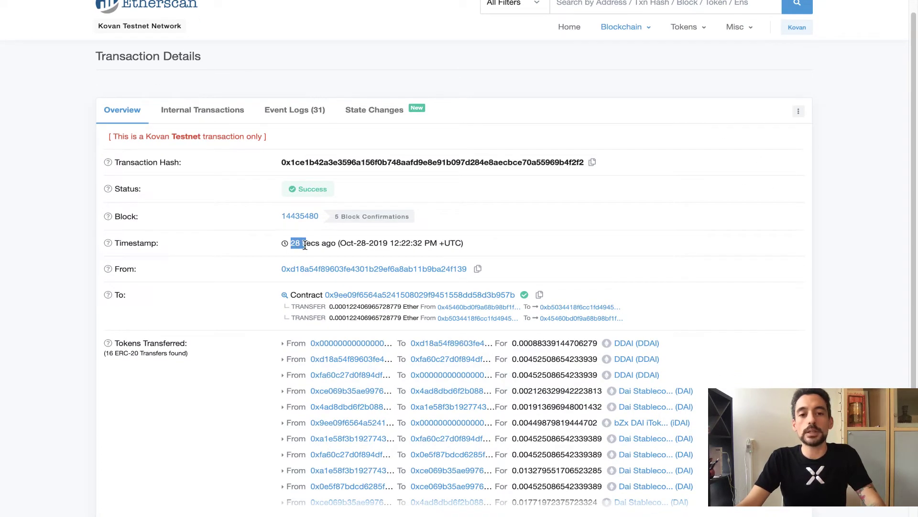
click(828, 162)
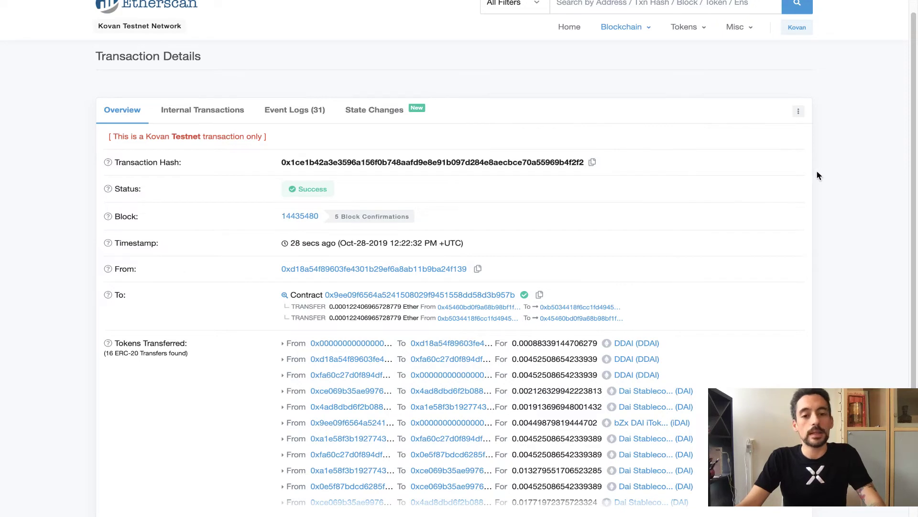
scroll(816, 170, down, 3)
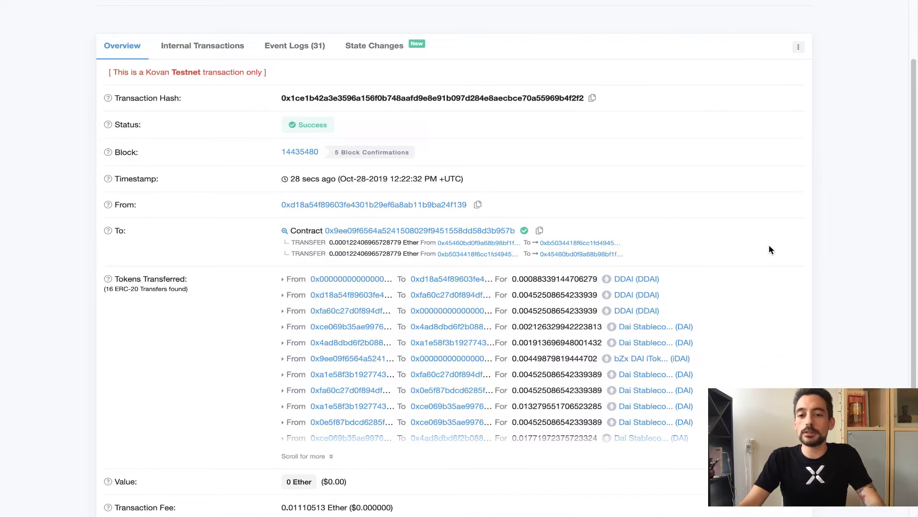
scroll(765, 220, down, 1)
scroll(664, 293, down, 1)
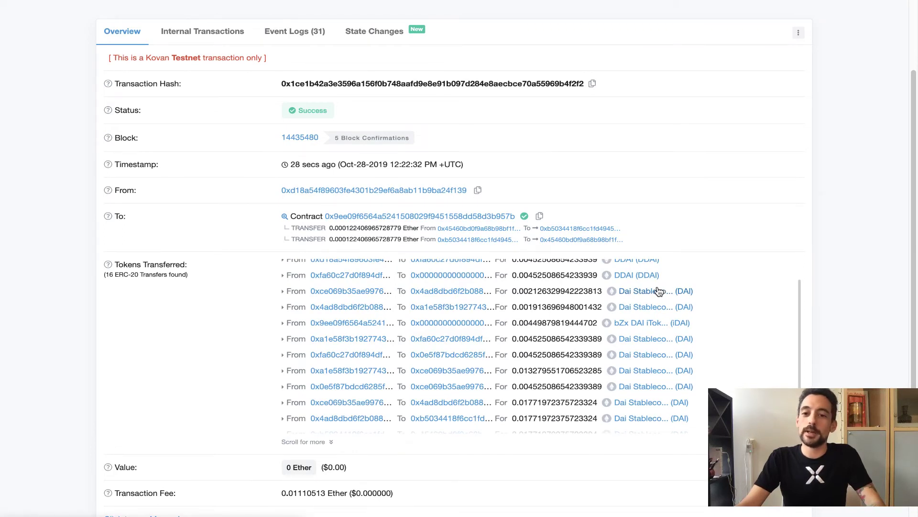
scroll(659, 292, down, 3)
scroll(656, 293, up, 2)
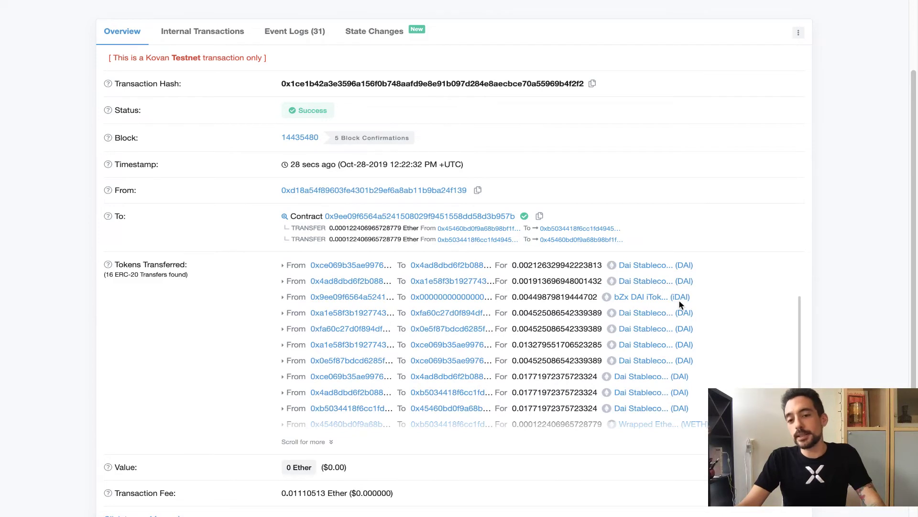
scroll(679, 302, down, 2)
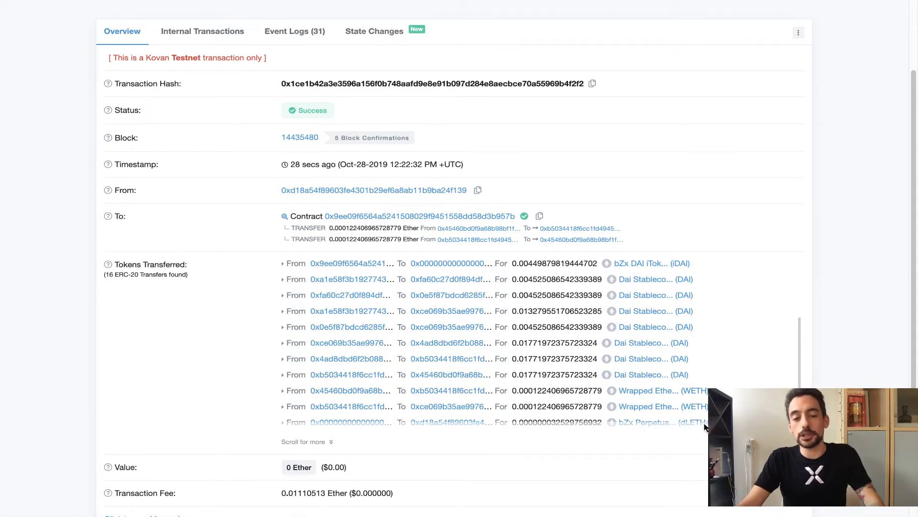
Open the sender's address page and check its ERC-20 token list for the dLETH4x balance.
click(449, 191)
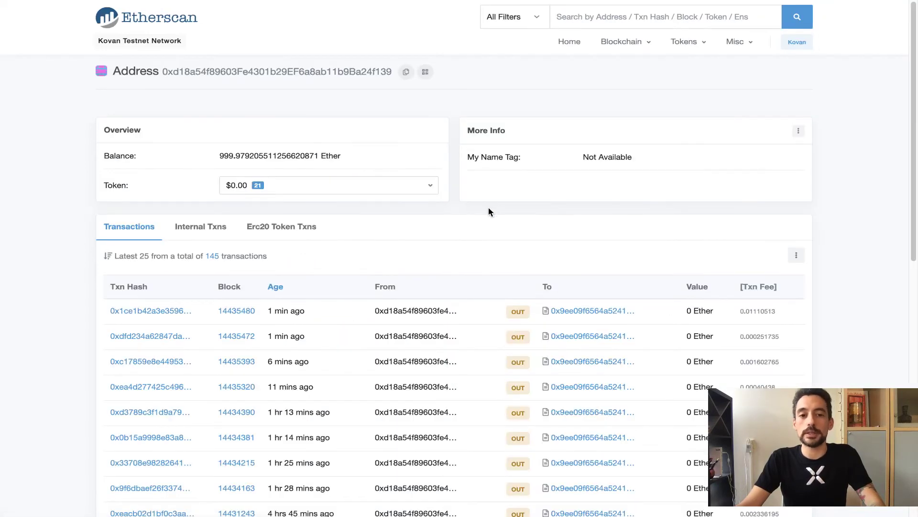
click(405, 187)
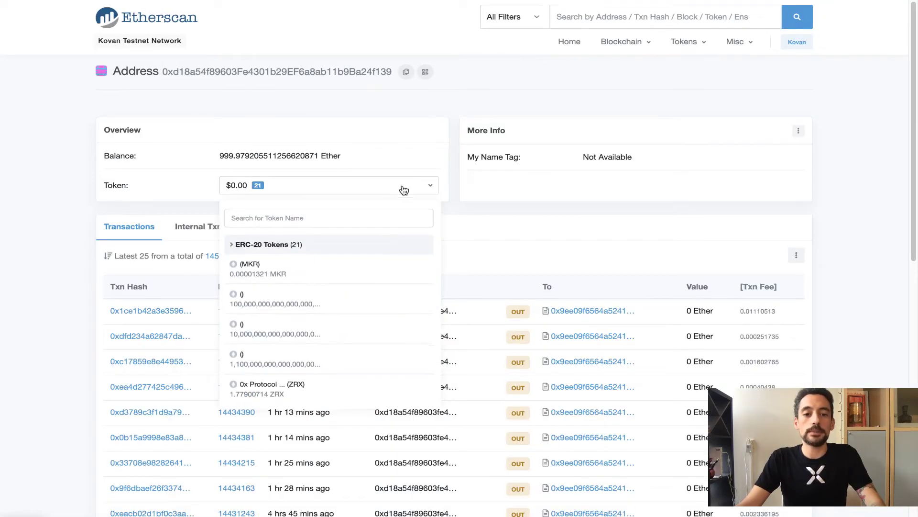
scroll(361, 295, down, 1)
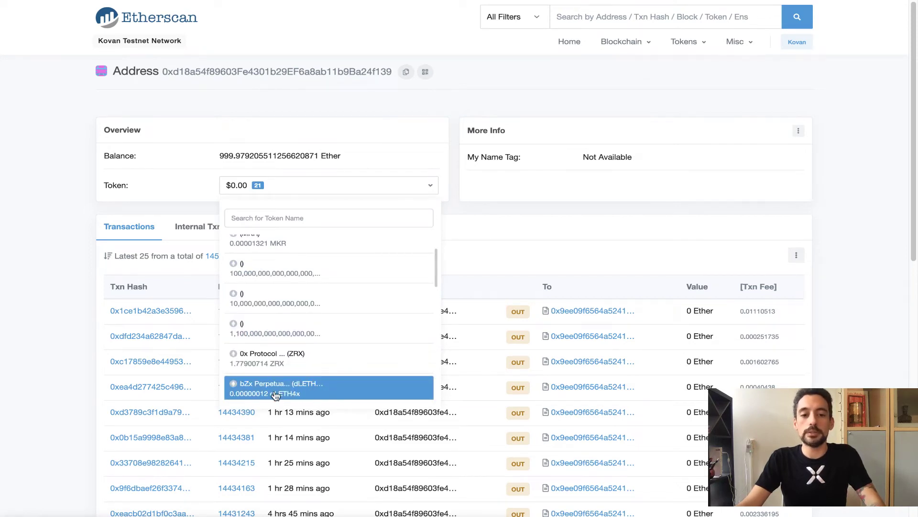
click(850, 126)
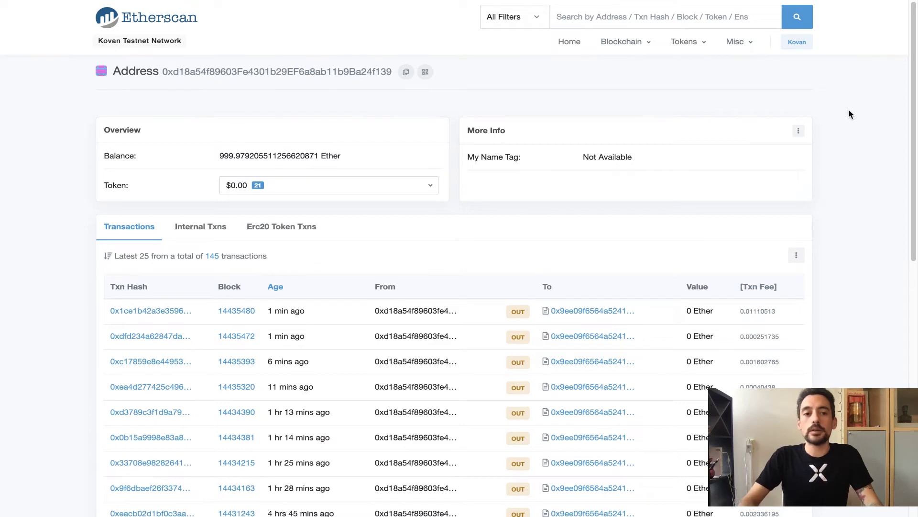
Return to the dDAI app, dismiss the notifications and bring up the recipe selection page.
key(ctrl+w)
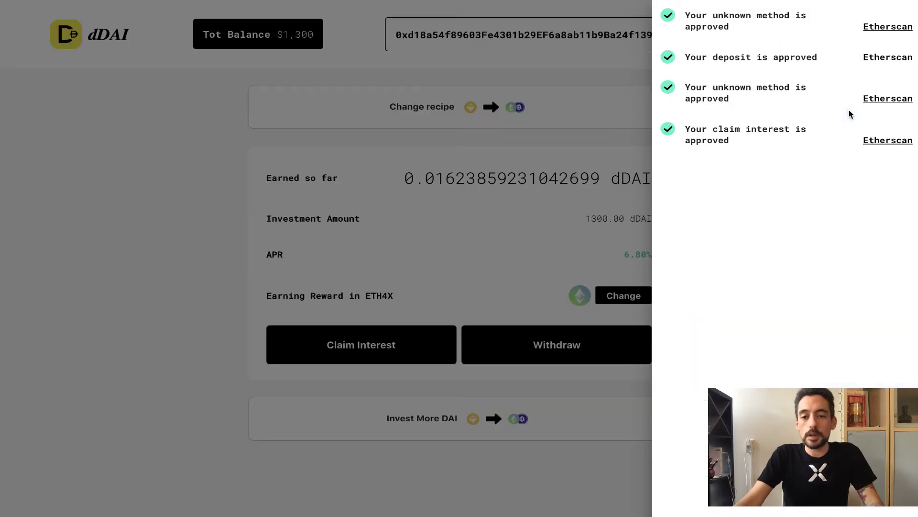
click(612, 152)
click(415, 106)
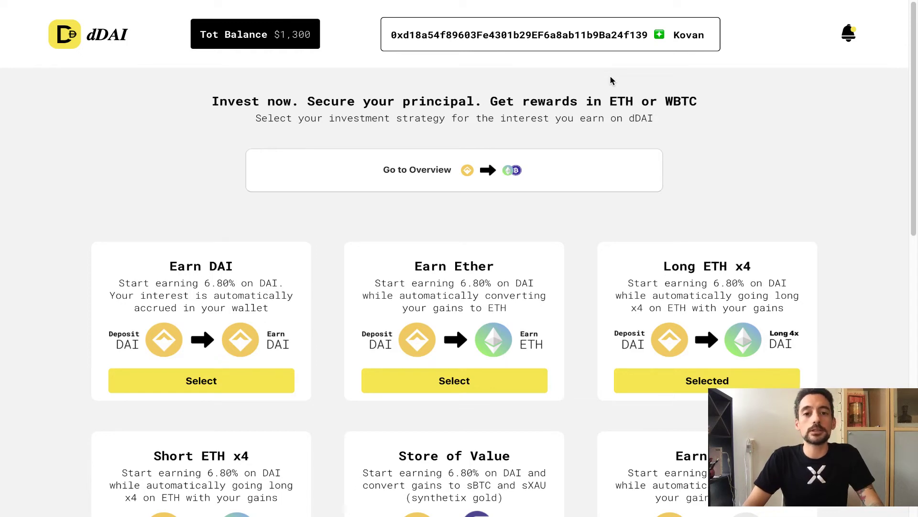
Switch to GitHub and look over the files of the ddai-frontend repository.
key(ctrl+Tab)
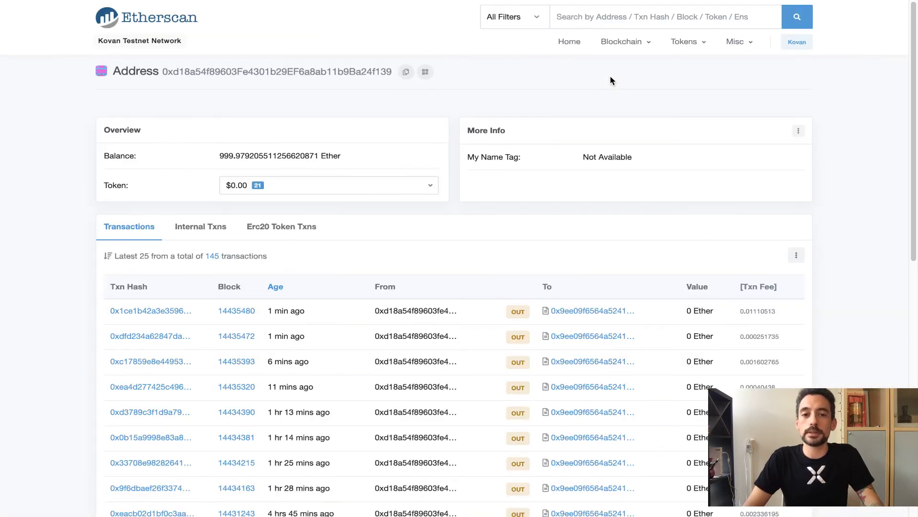
key(ctrl+Tab)
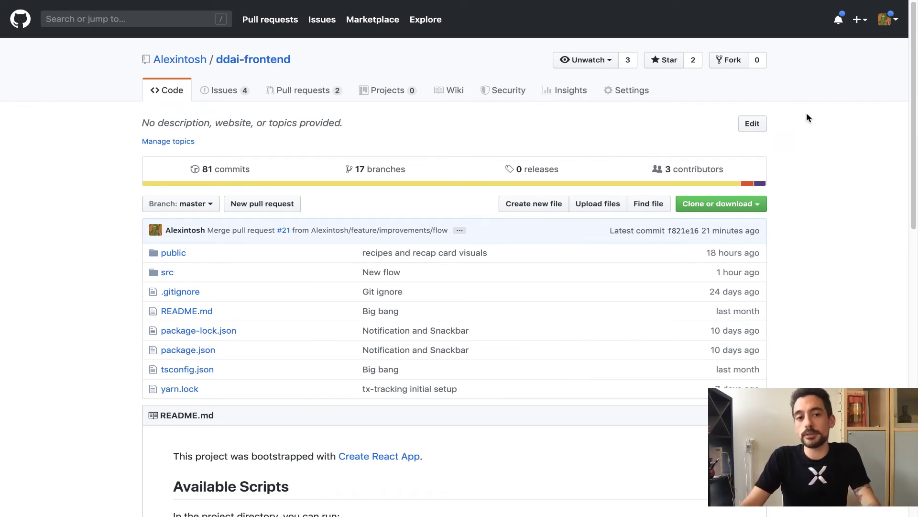
scroll(810, 103, down, 1)
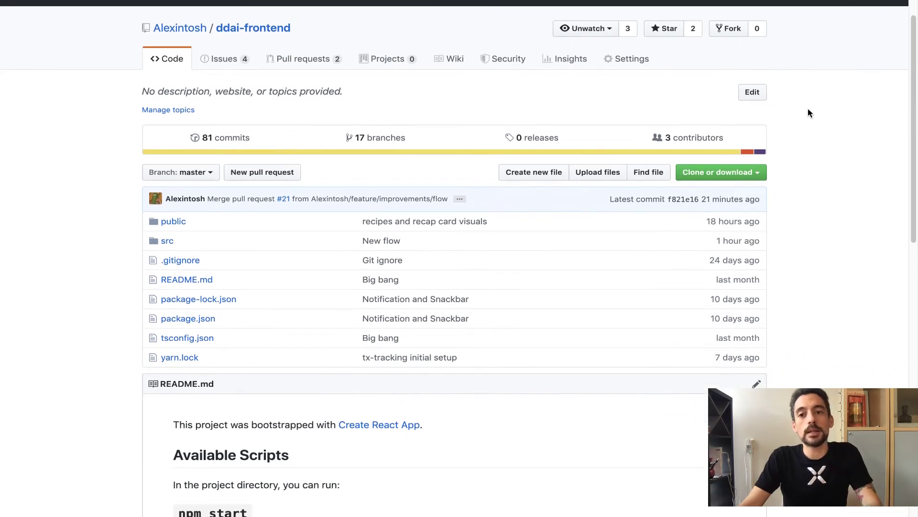
scroll(809, 110, up, 1)
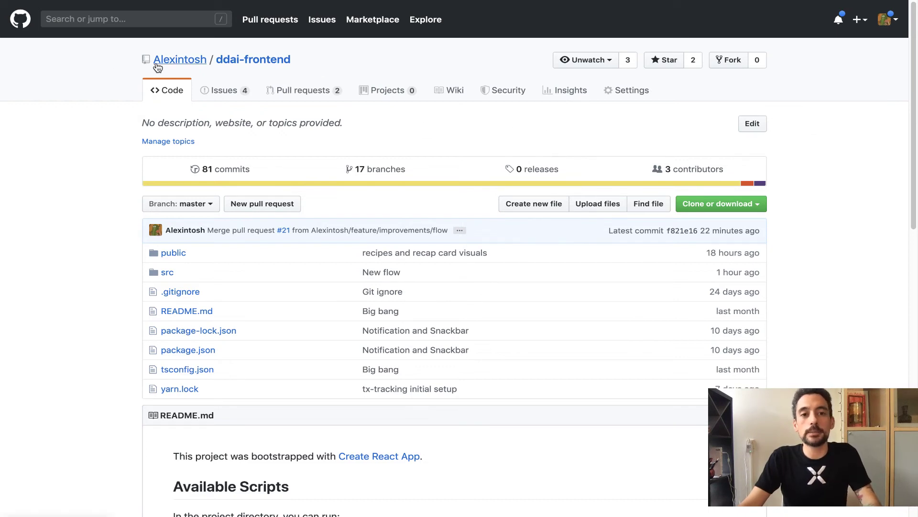
mouse_move(157, 67)
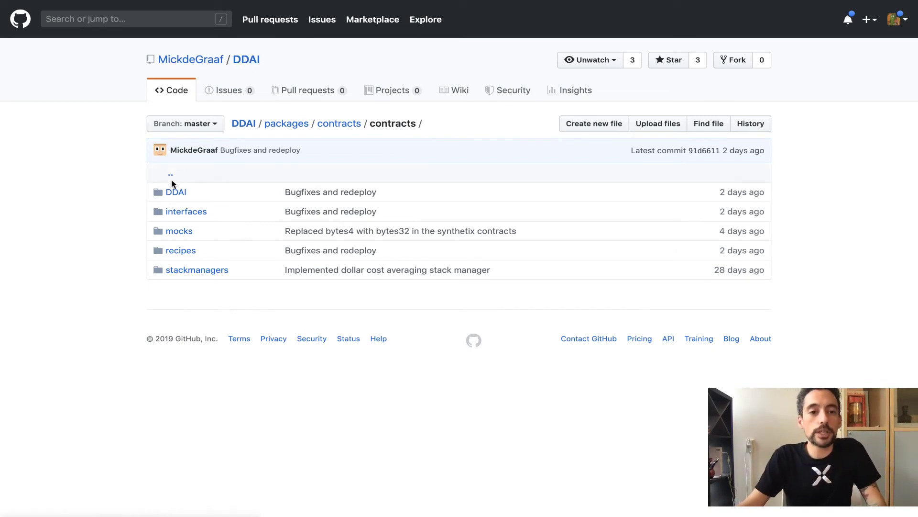
Open BaseRecipe.sol from the DDAI repository's recipes folder and read through the contract code.
click(185, 252)
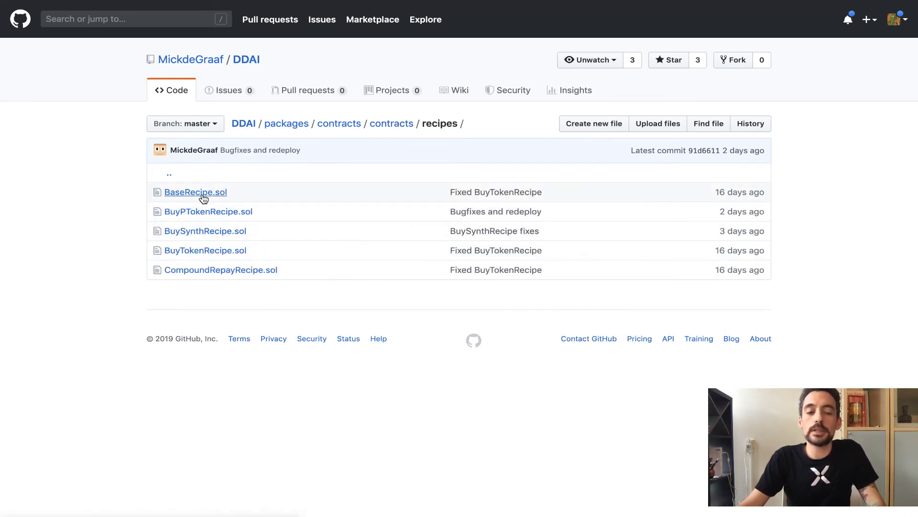
drag(193, 197, 180, 231)
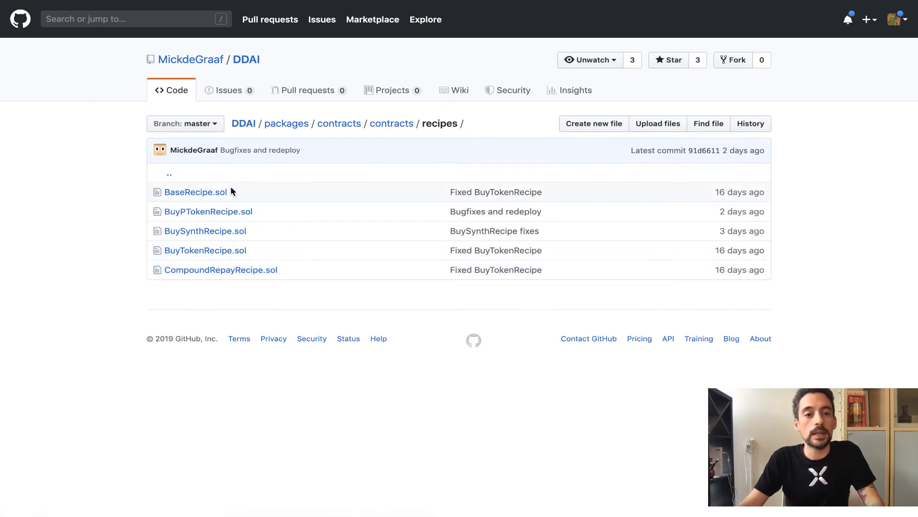
click(213, 194)
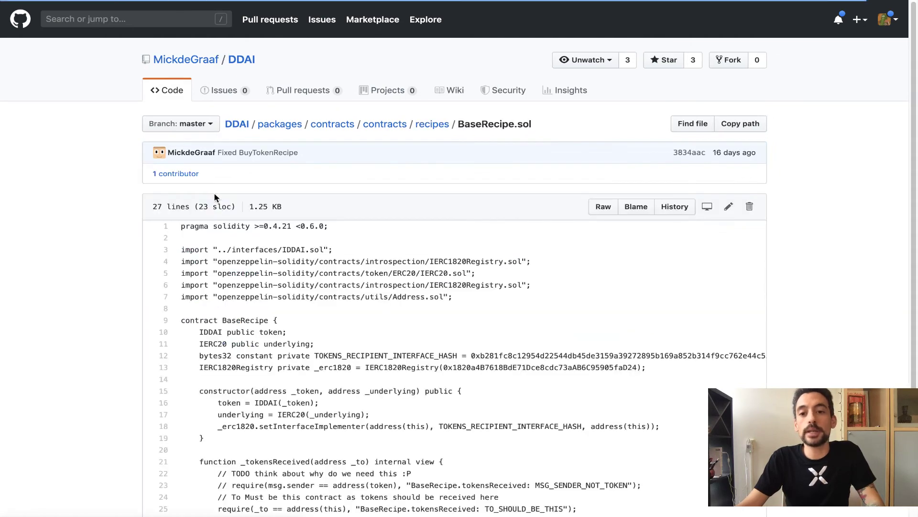
scroll(230, 186, down, 1)
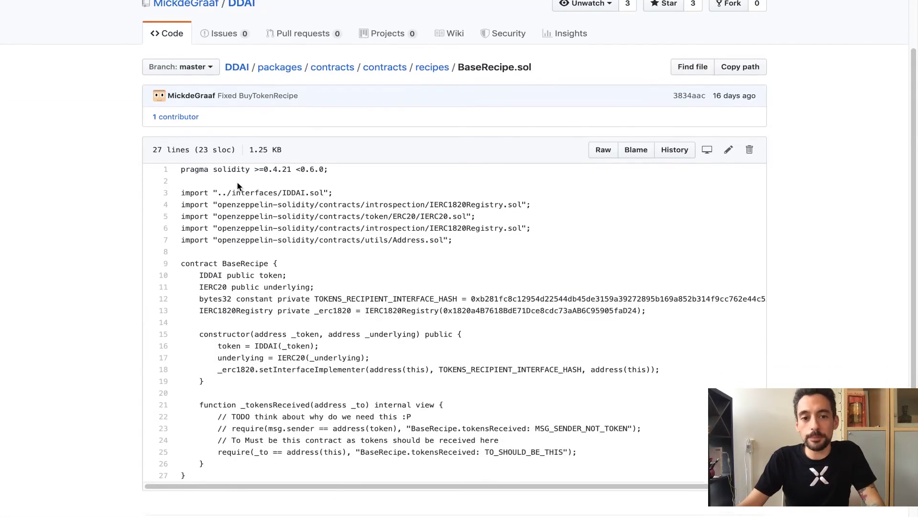
drag(238, 185, 361, 226)
click(408, 241)
scroll(458, 115, up, 1)
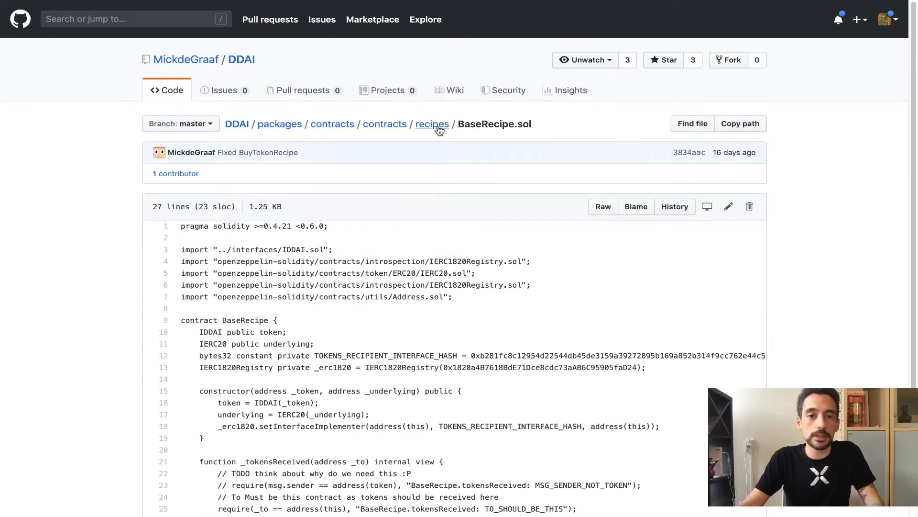
Go back to the contracts folder and open DCA.sol in the stackmanagers folder.
click(385, 128)
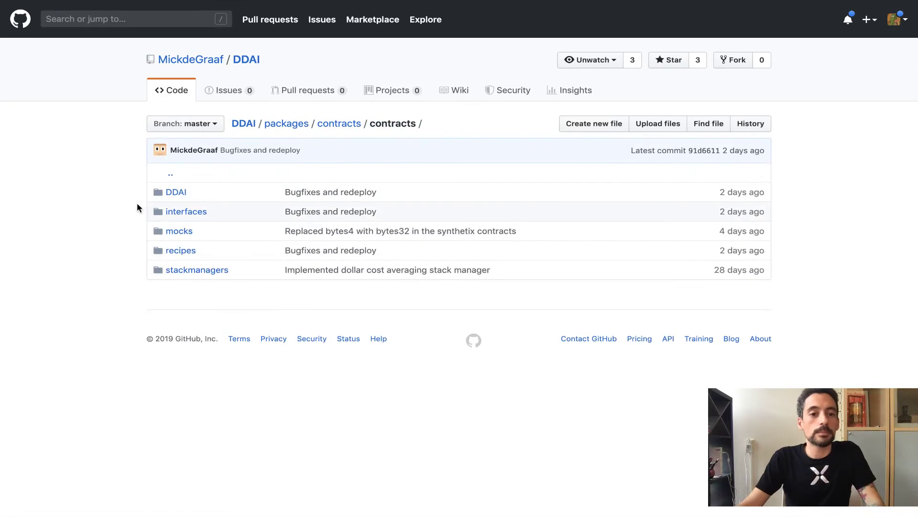
click(188, 271)
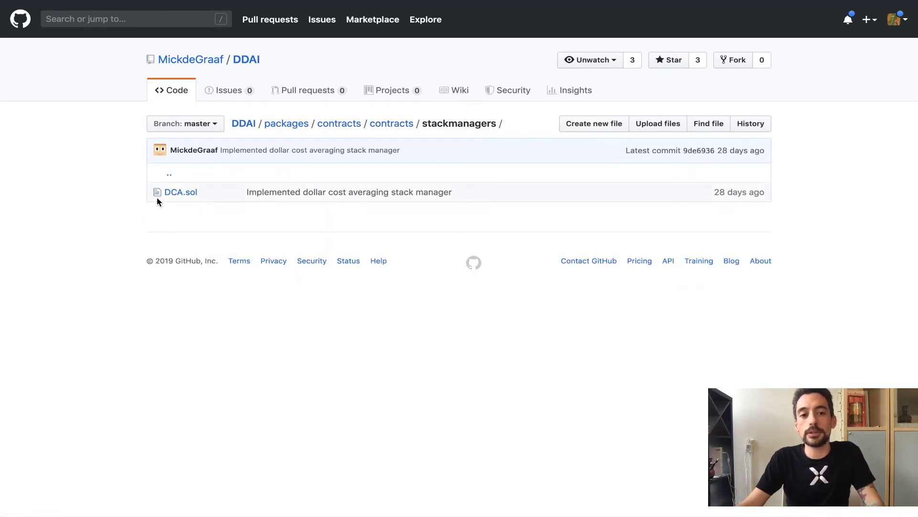
click(172, 193)
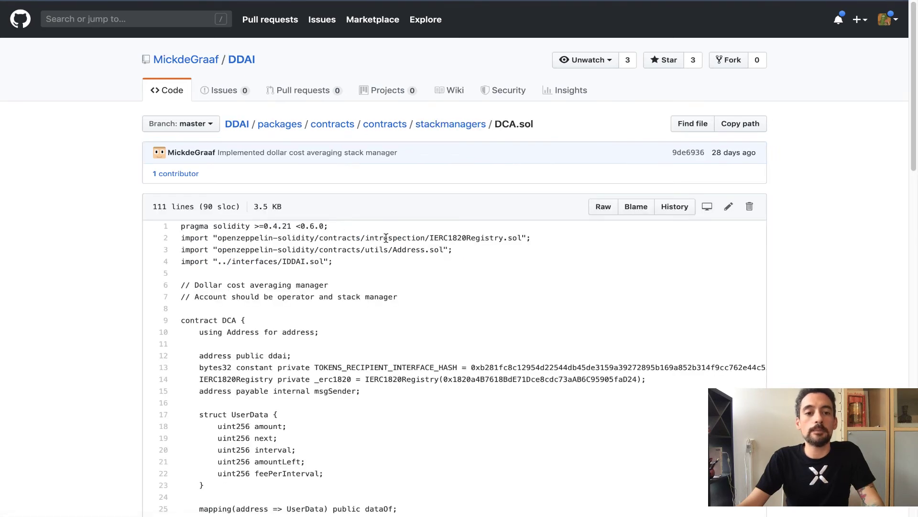